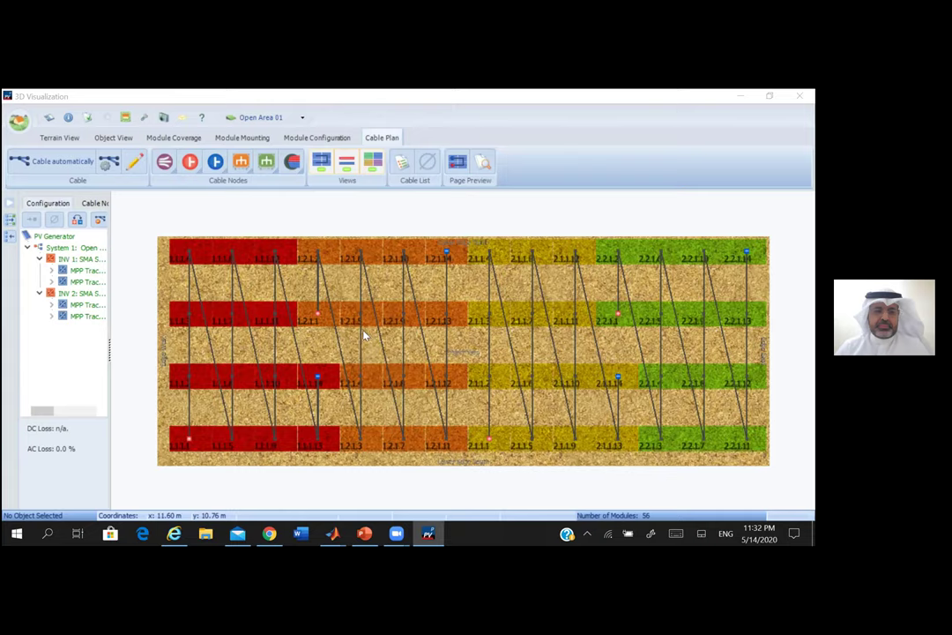
Return from the 3D visualization to the project, transferring the PV system data and accepting the shading simulation choice.
left_click(408, 332)
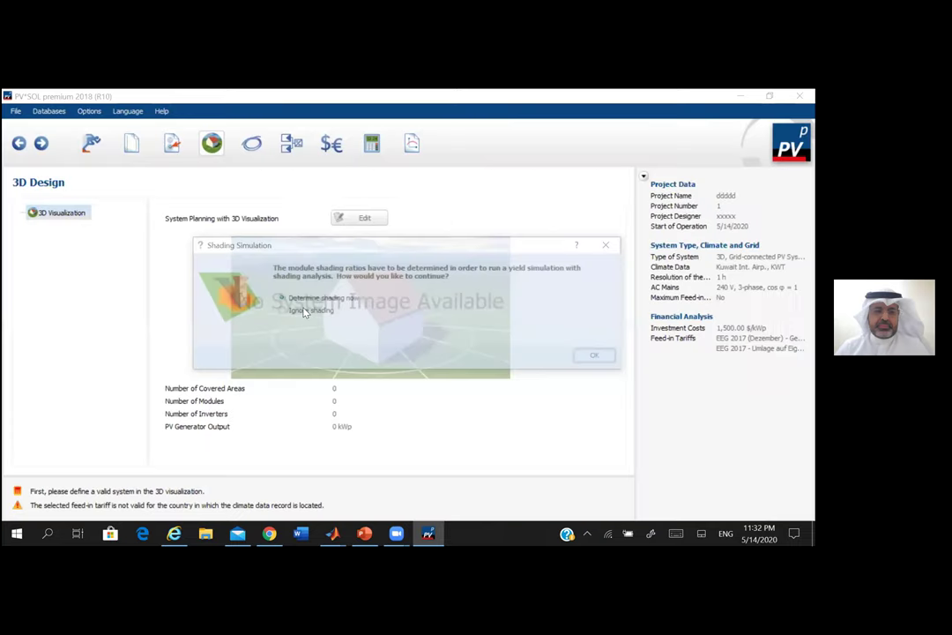
left_click(593, 357)
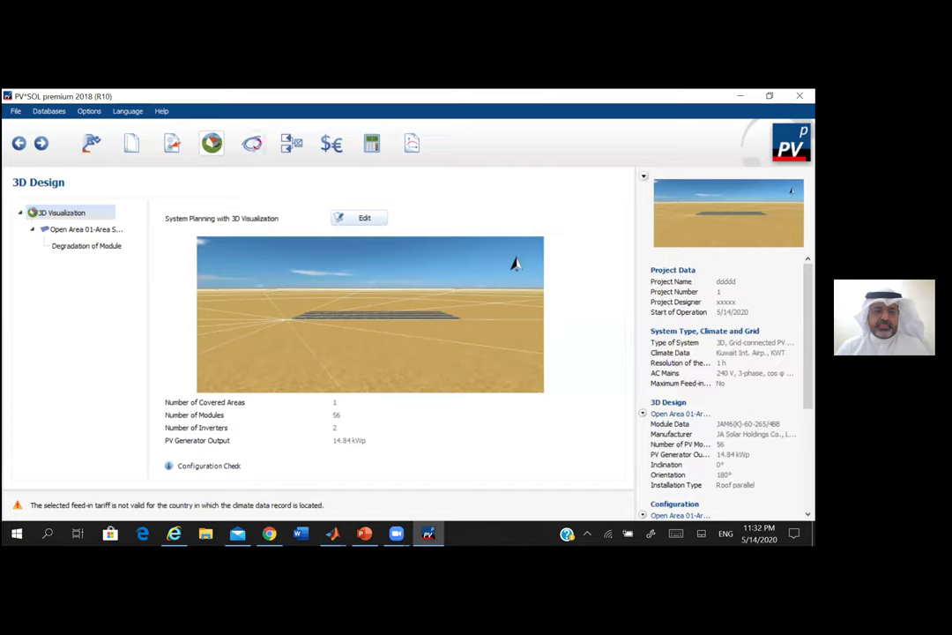
Set the total cable loss to 2 % and display the circuit diagram among the system plans.
left_click(251, 146)
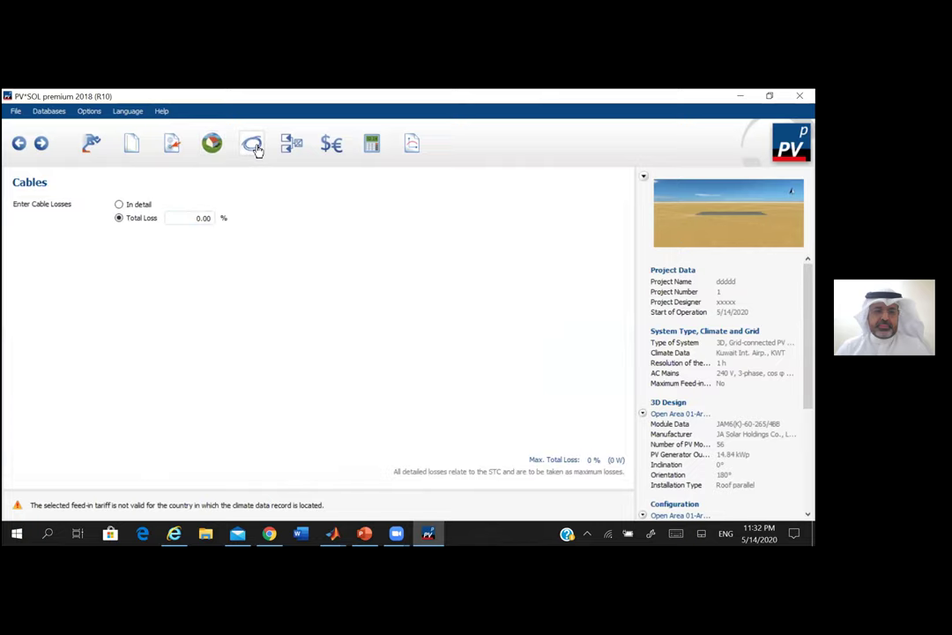
left_click(204, 217)
type("2")
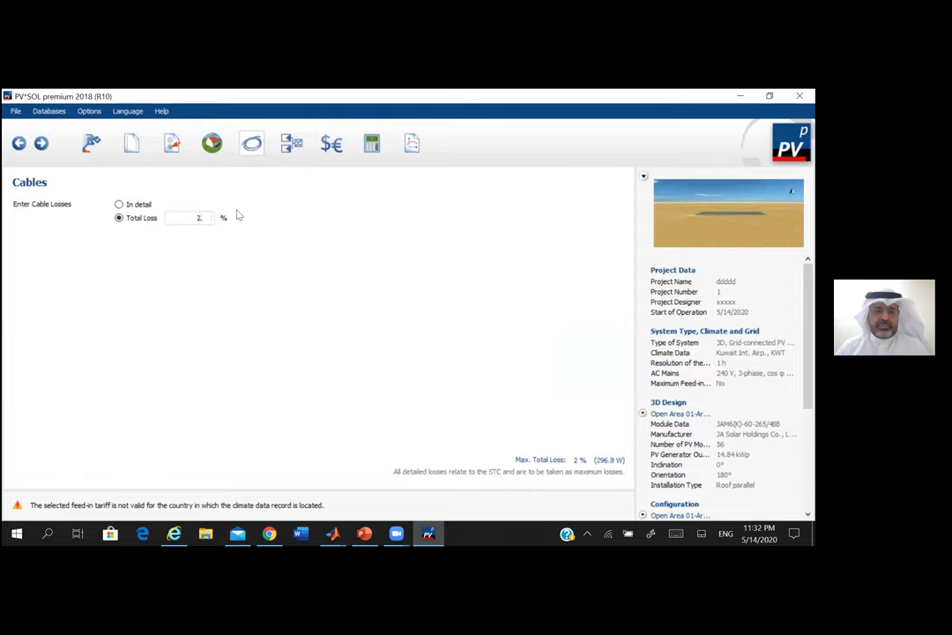
type(".")
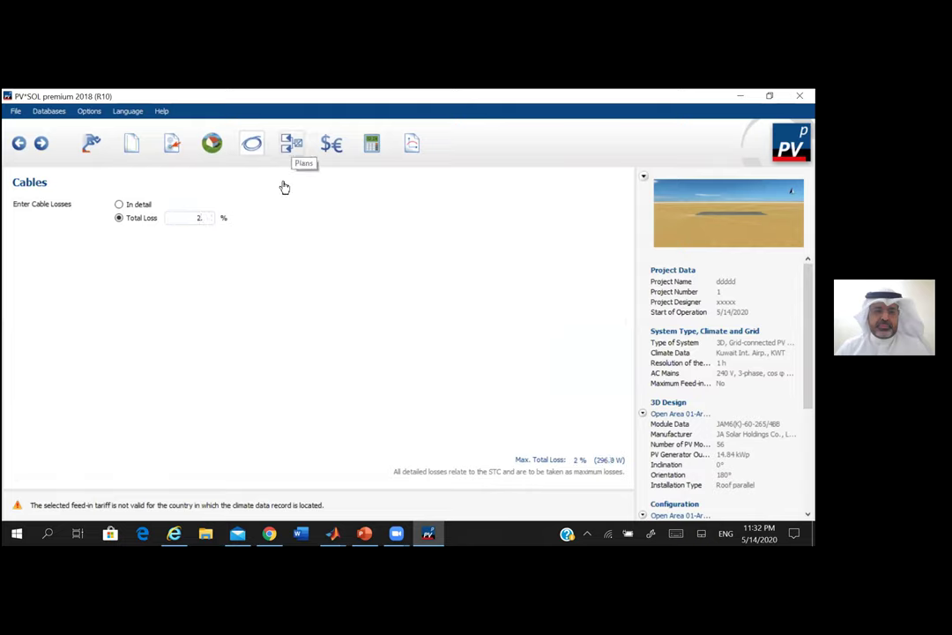
left_click(291, 143)
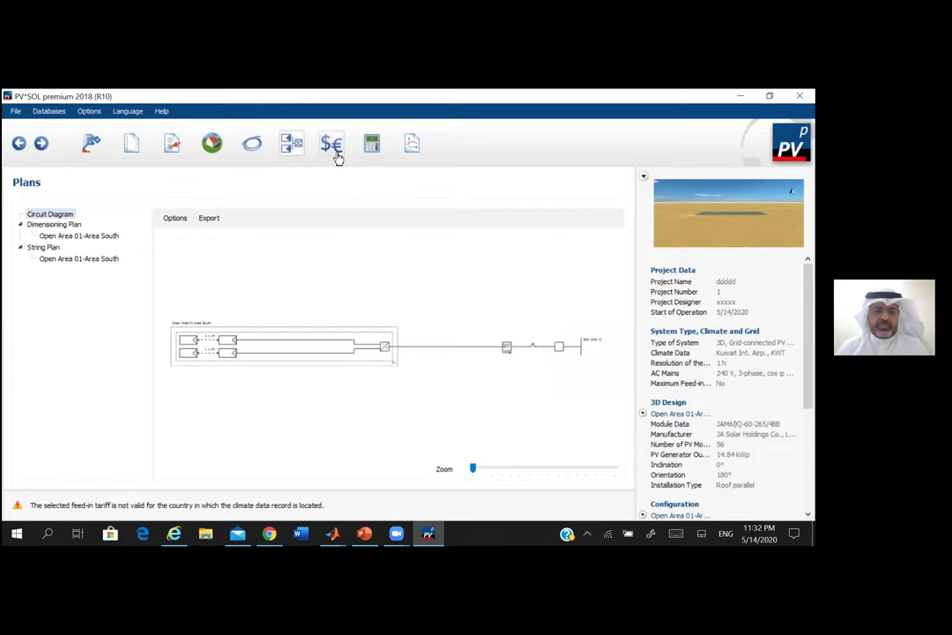
In the financial analysis parameters, set the tax-deductible outgoing cost of system setup parts and labour to 14000 $/kWp.
left_click(335, 154)
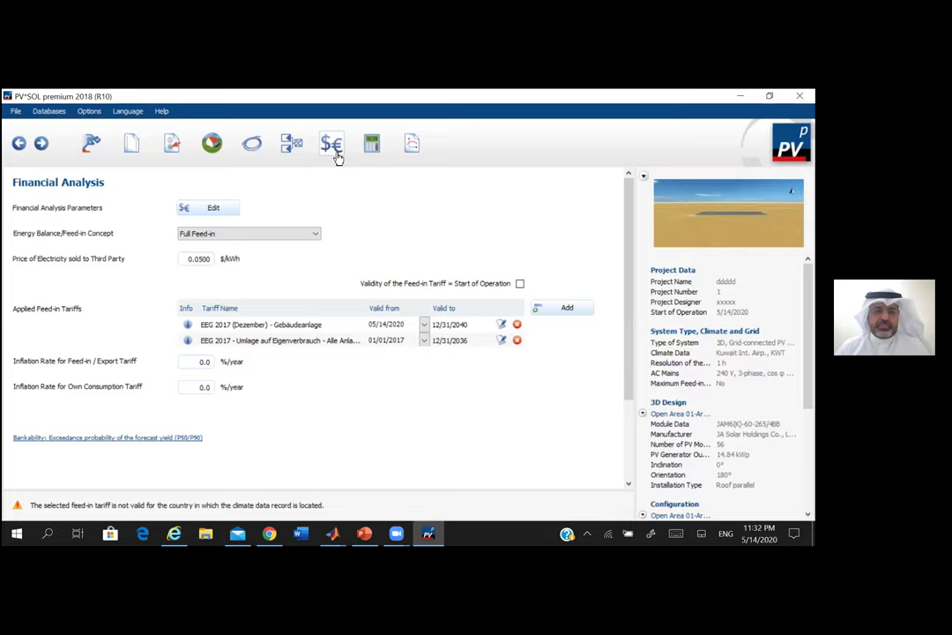
left_click(230, 208)
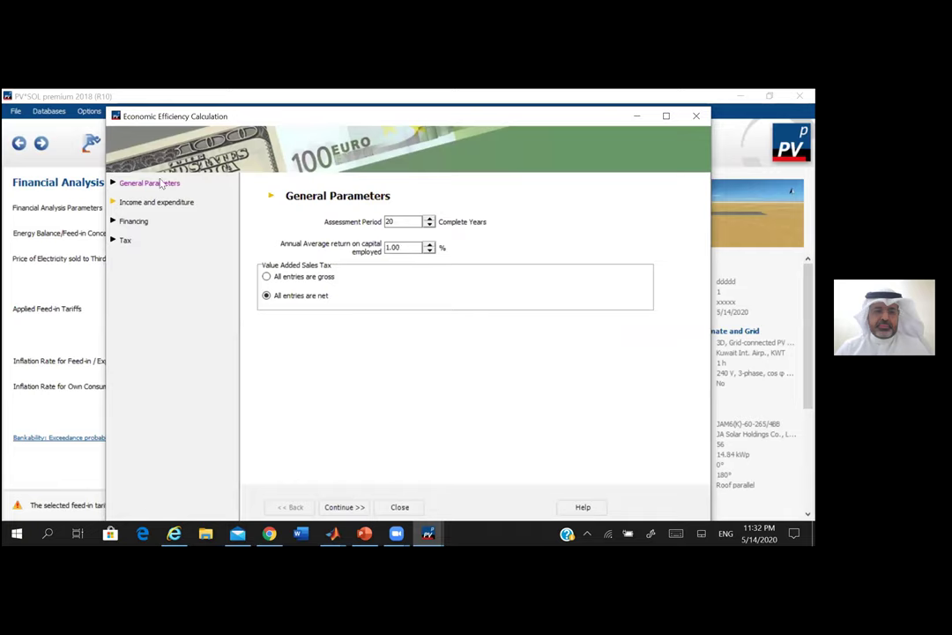
left_click(161, 184)
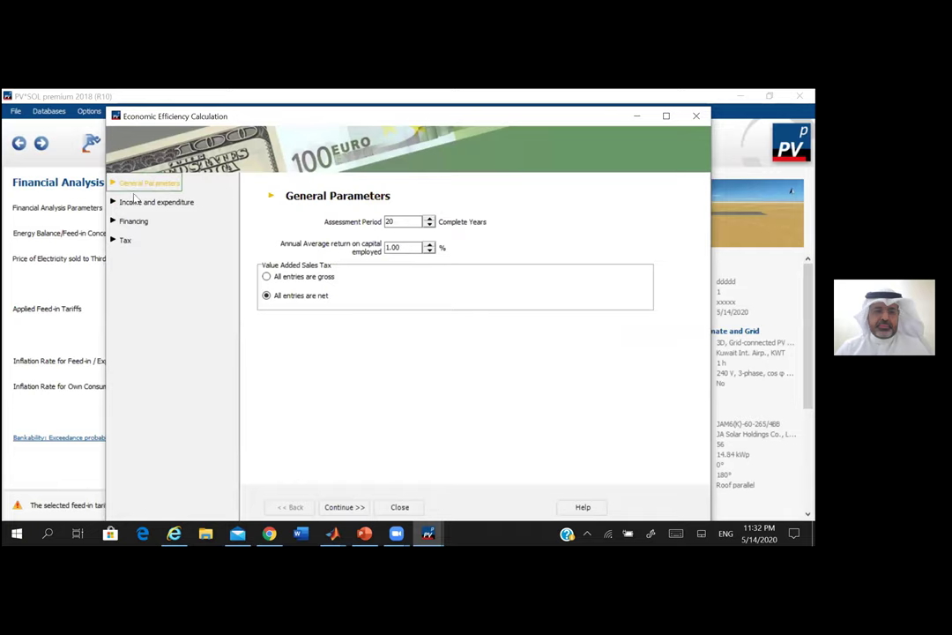
left_click(134, 204)
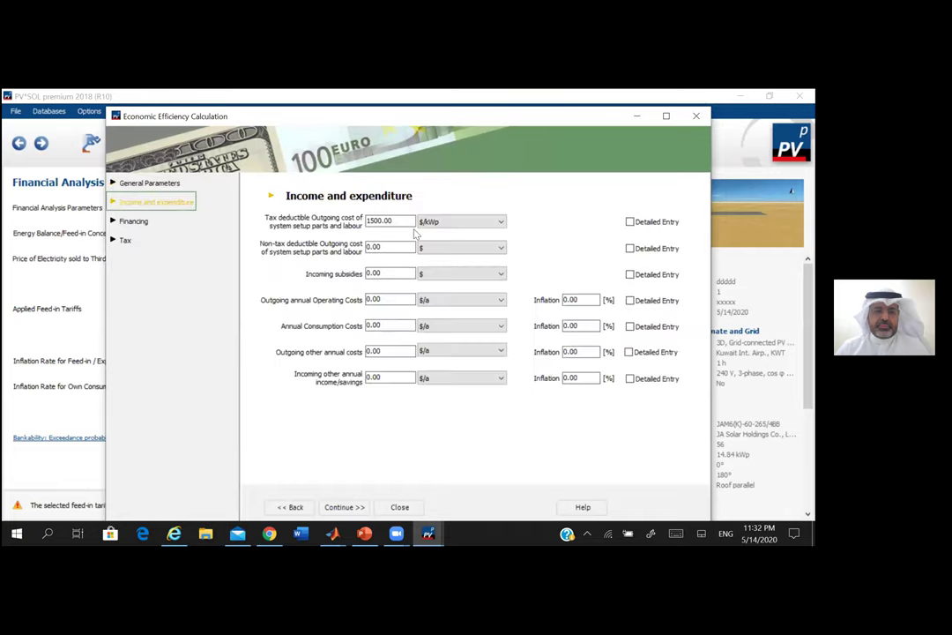
left_click(384, 221)
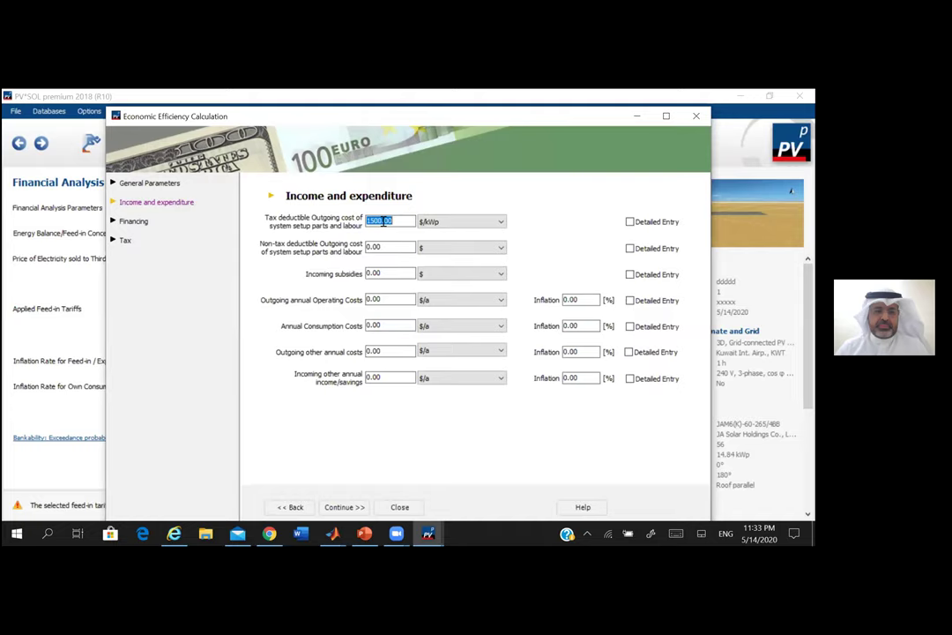
type("14000")
left_click(401, 508)
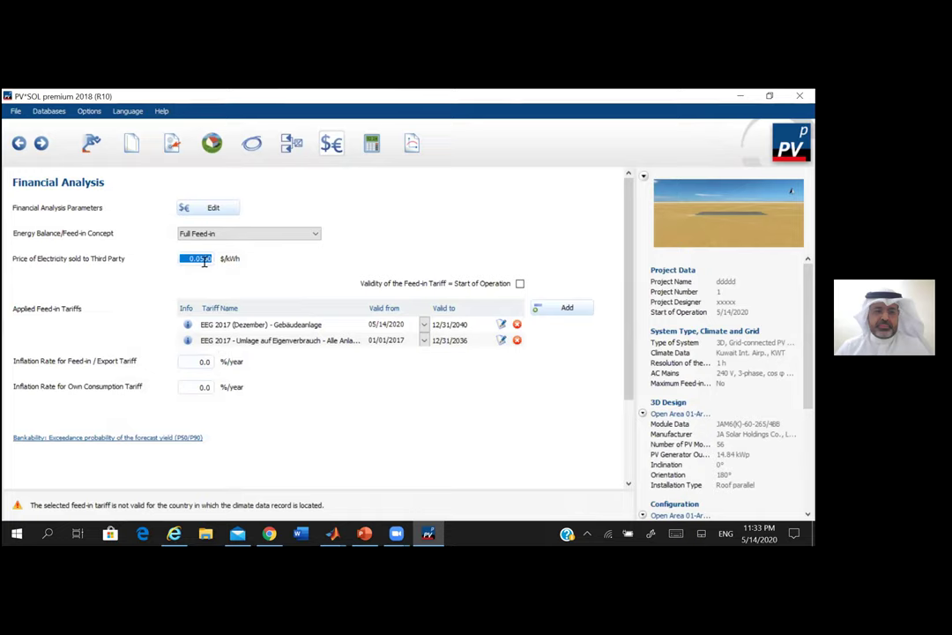
Set the price of electricity sold to third party to 0.06 $/kWh.
type("0.")
key("BackSpace")
type(".06")
Calculate the results and review the simulation pages from the overview through energy flow, production forecast and performance ratio to module temperature.
left_click(373, 147)
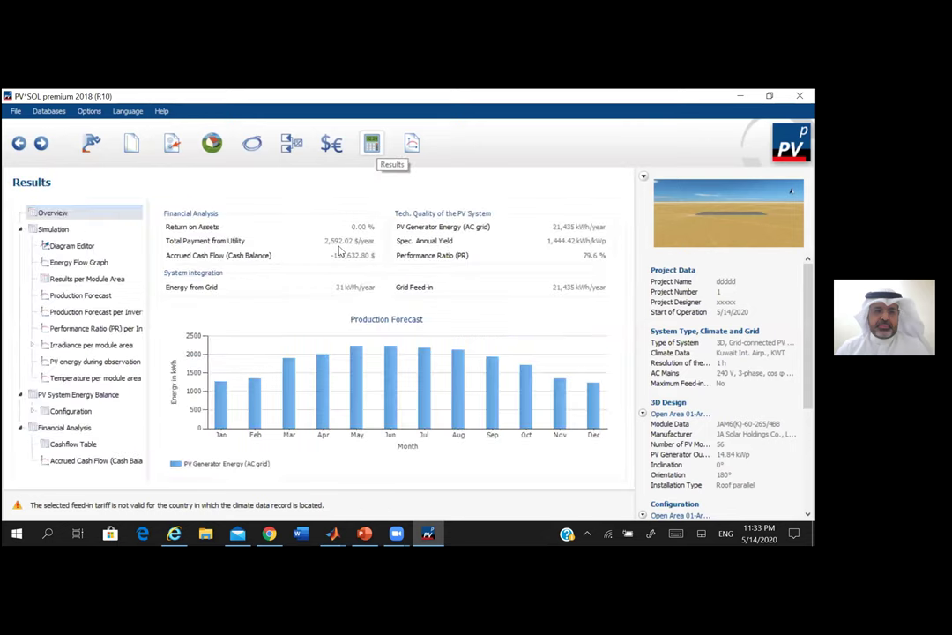
left_click(82, 233)
left_click(79, 247)
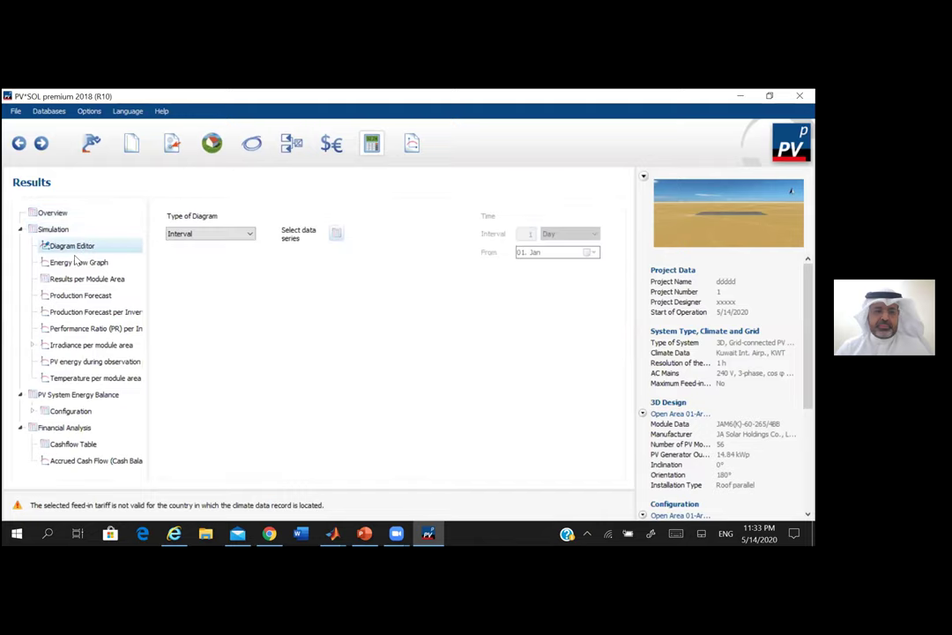
left_click(73, 263)
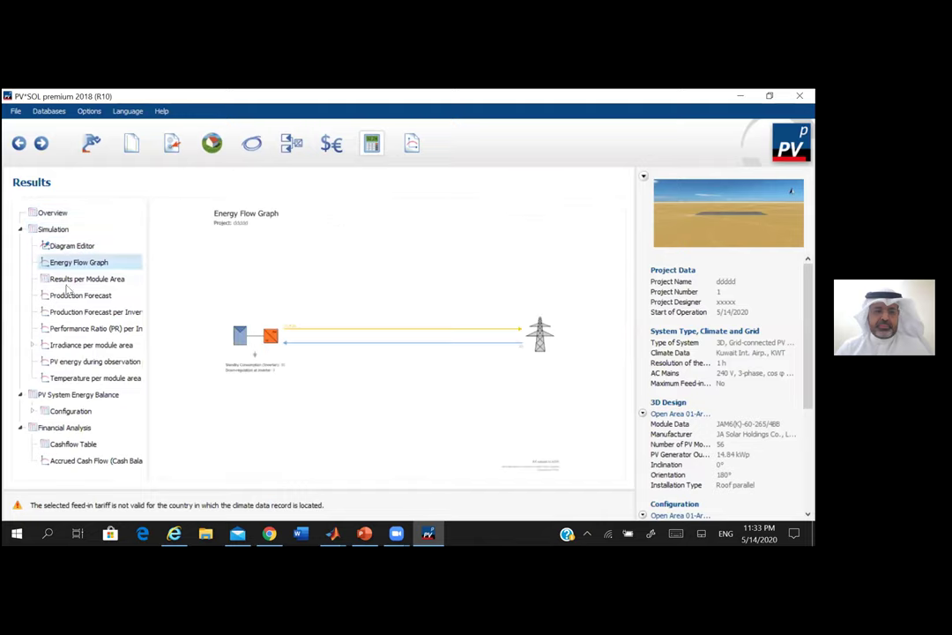
left_click(61, 279)
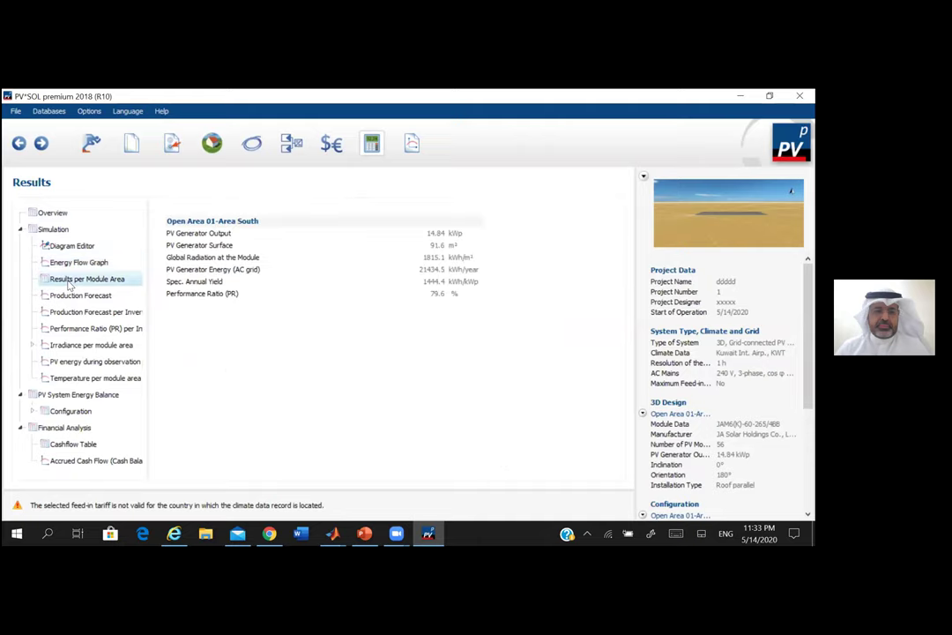
left_click(70, 298)
left_click(72, 312)
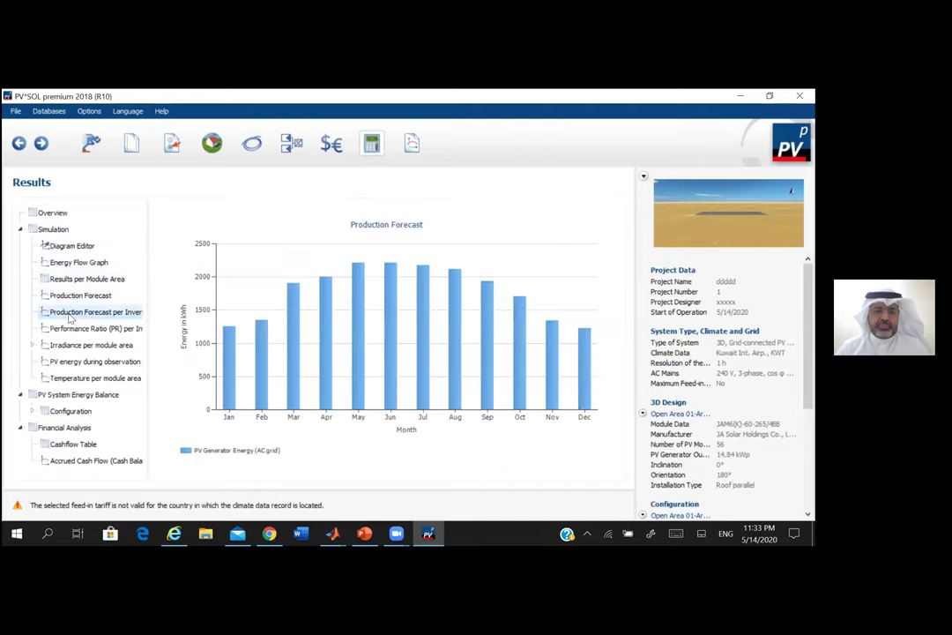
left_click(73, 329)
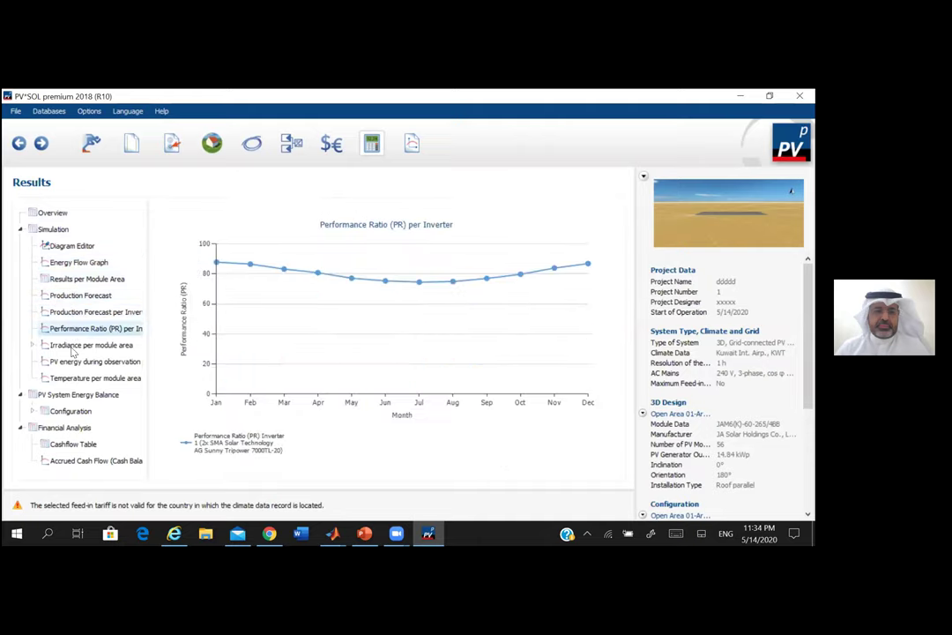
left_click(74, 347)
left_click(71, 365)
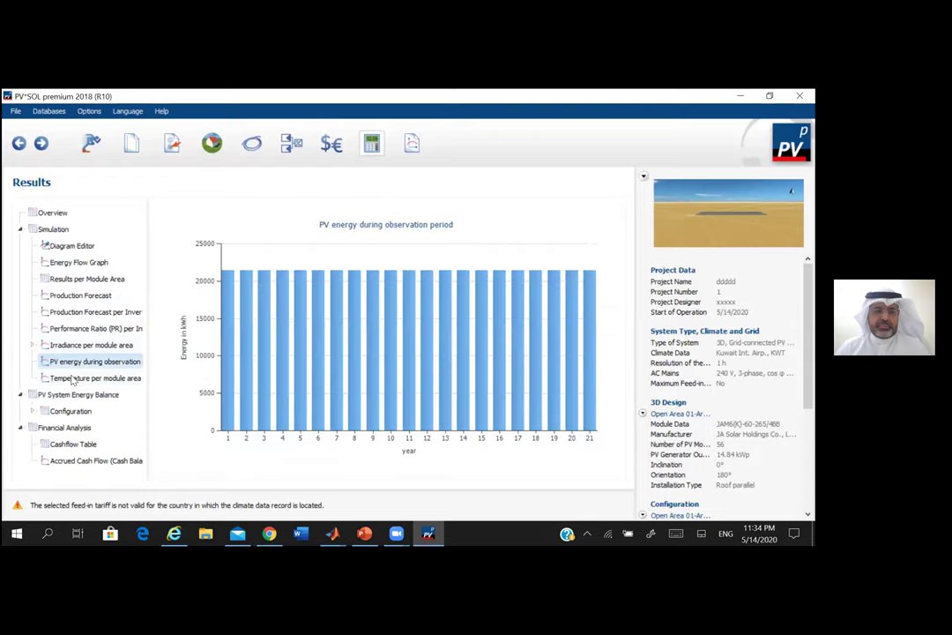
left_click(73, 378)
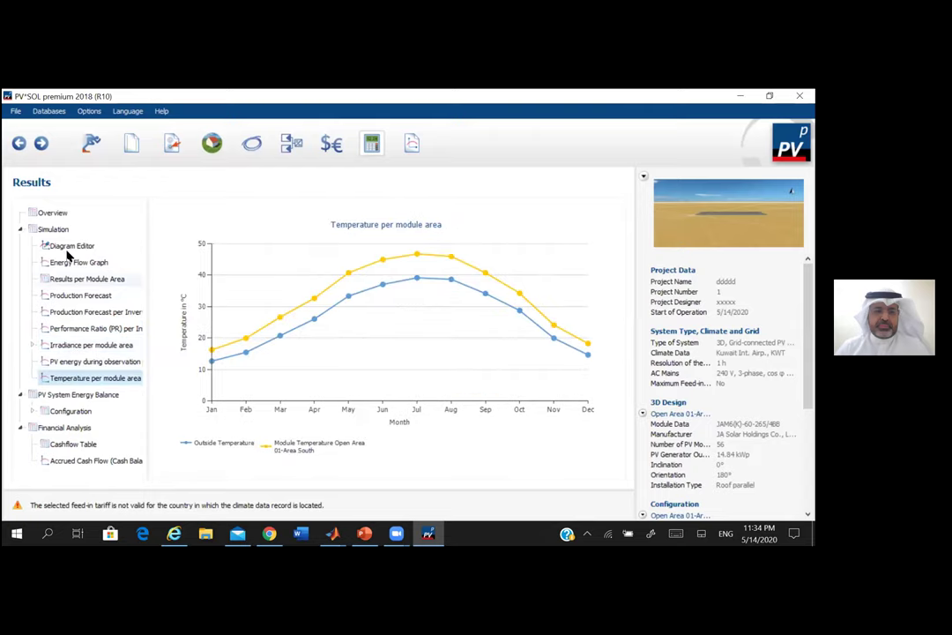
View the data series available for a custom interval diagram in the Diagram Editor, leaving them all unselected.
left_click(70, 247)
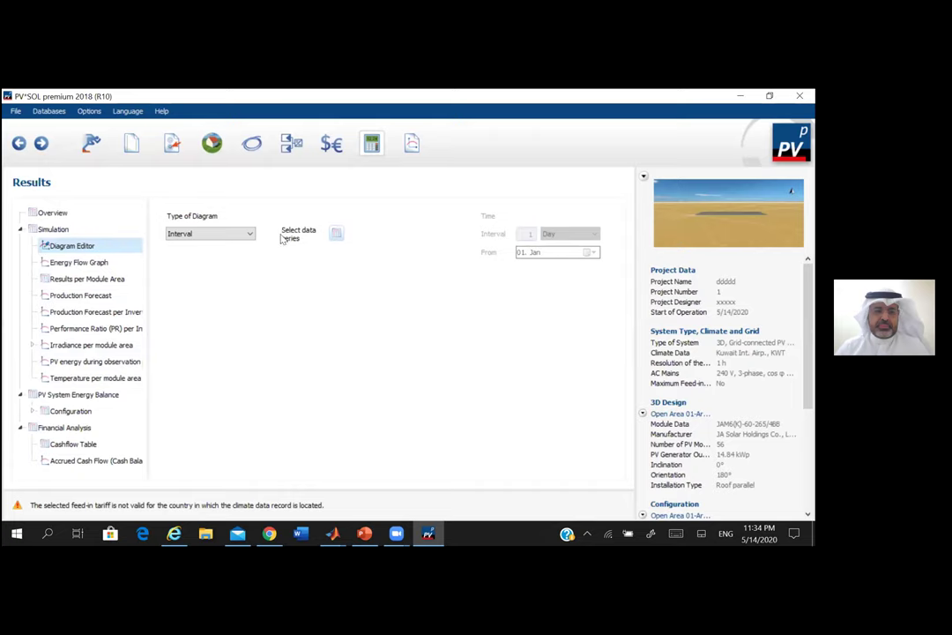
left_click(336, 233)
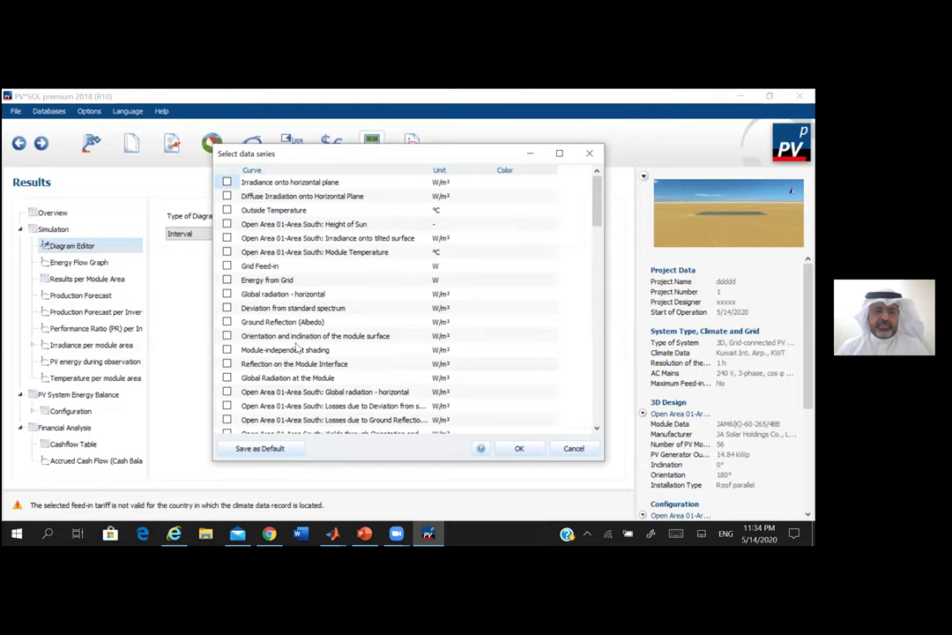
left_click(564, 449)
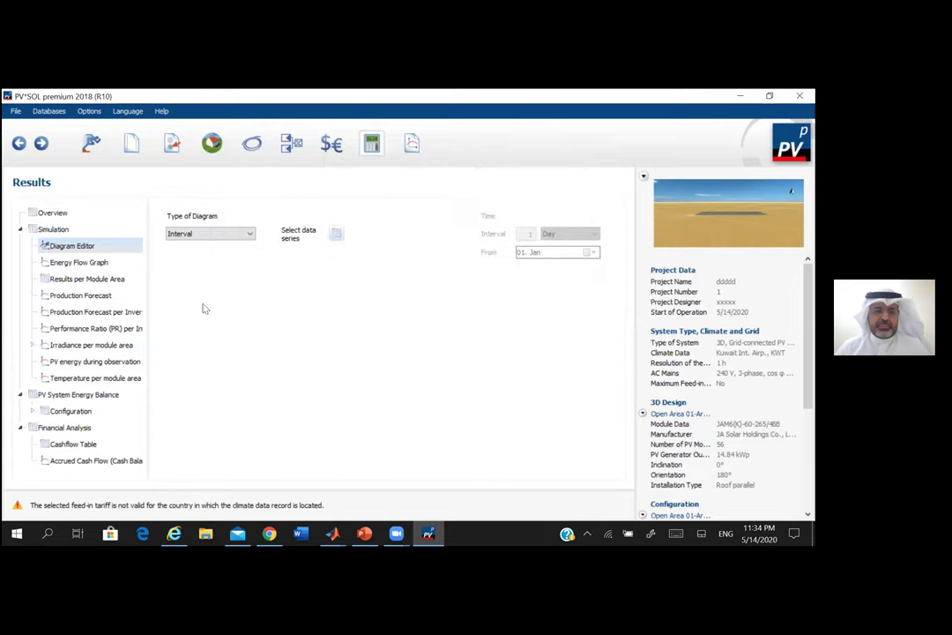
Preview the English project presentation and examine the PV system summary and schematic on its second page.
left_click(412, 143)
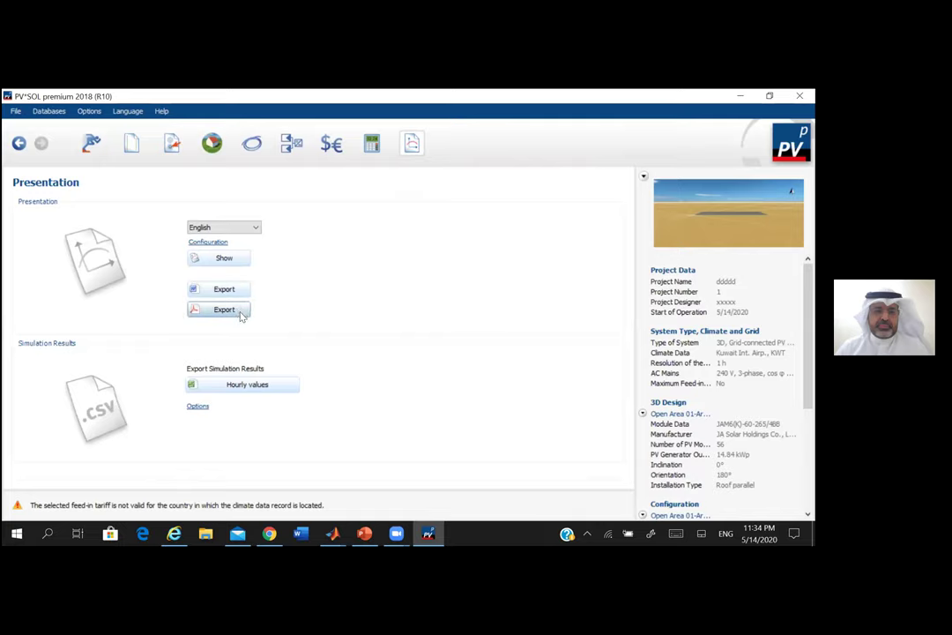
left_click(235, 258)
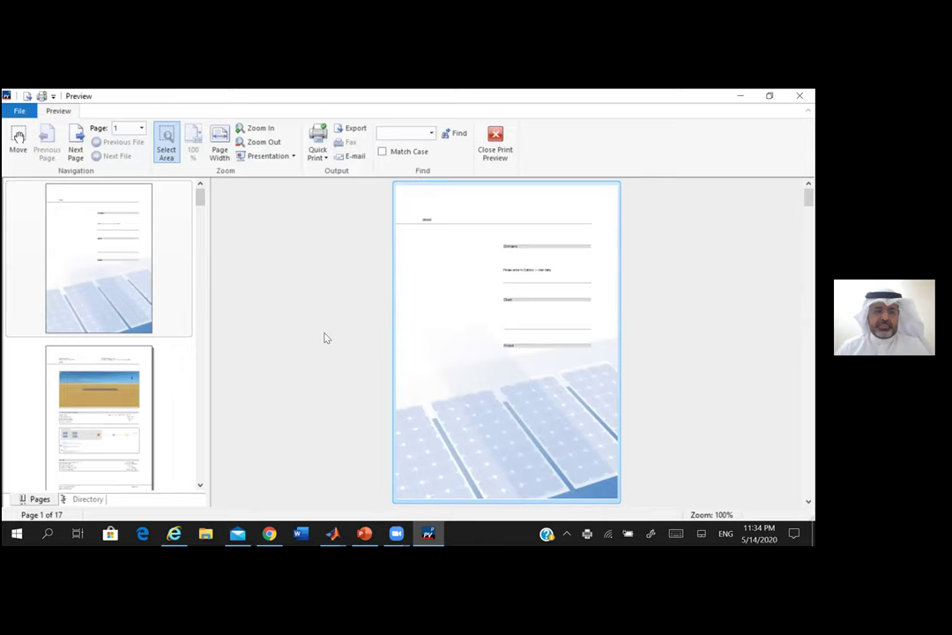
scroll(325, 338, "down", 4)
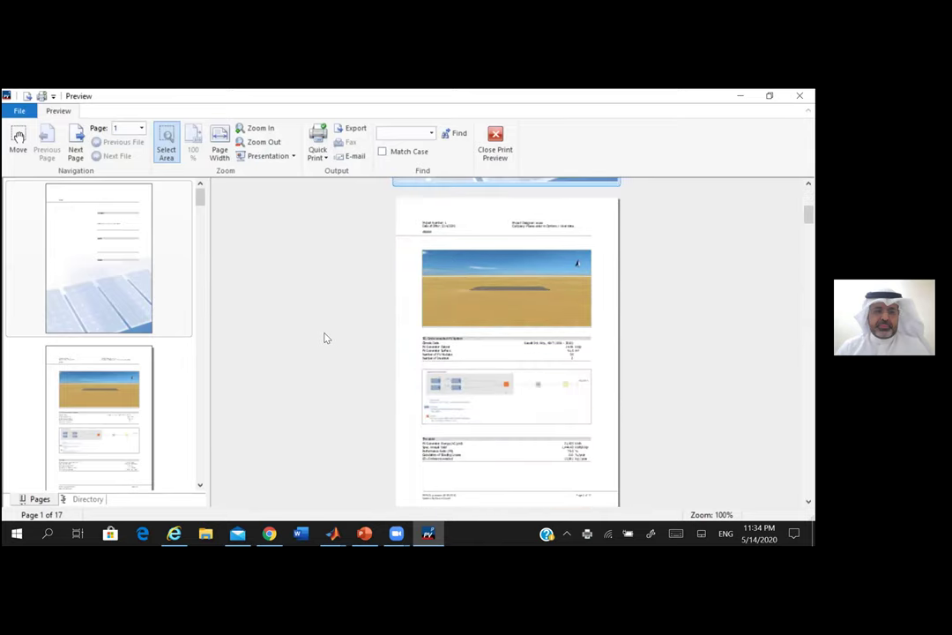
scroll(324, 337, "up", 5)
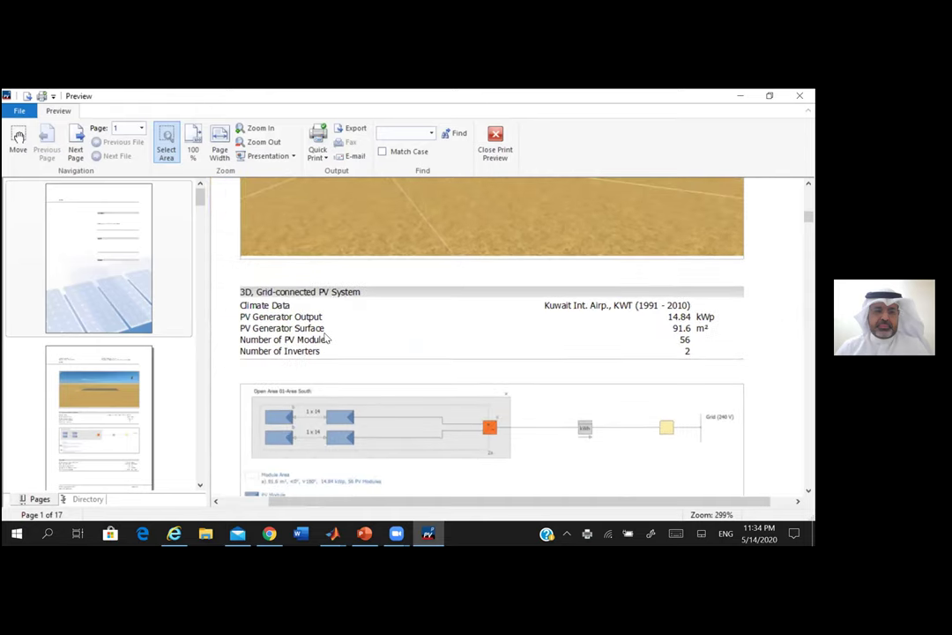
scroll(326, 339, "down", 1)
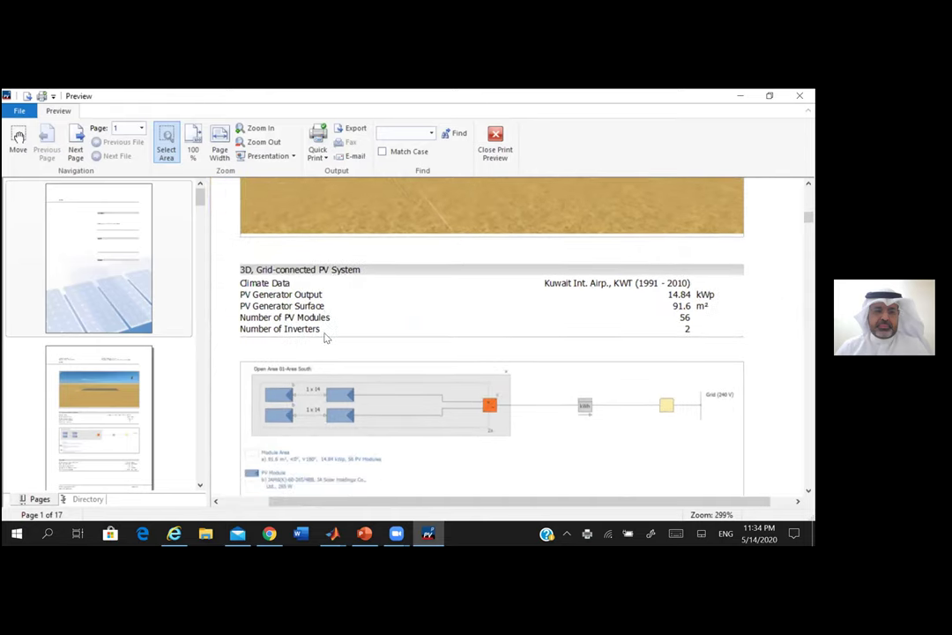
scroll(325, 338, "up", 1)
scroll(324, 338, "down", 10)
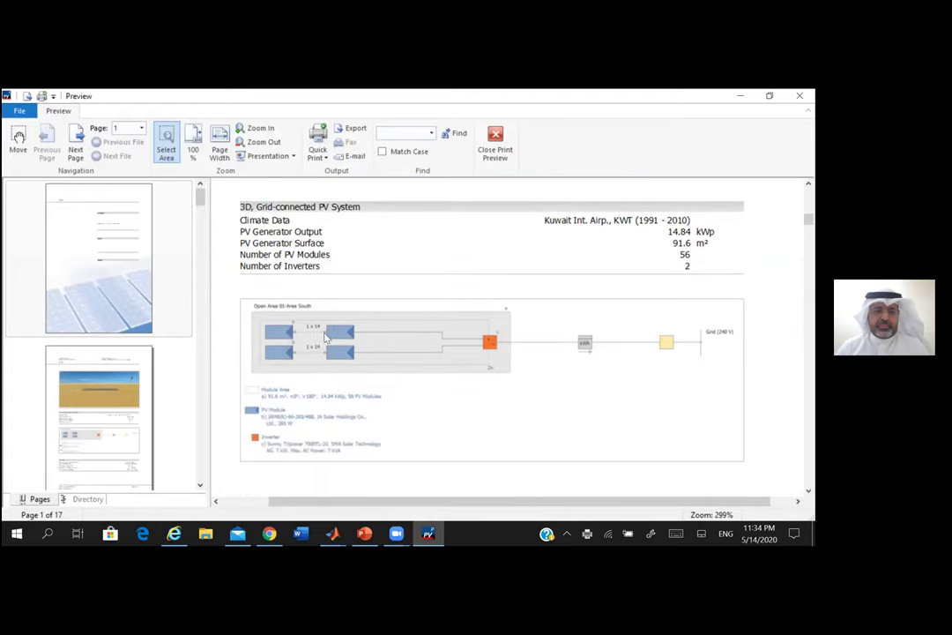
scroll(325, 338, "up", 7)
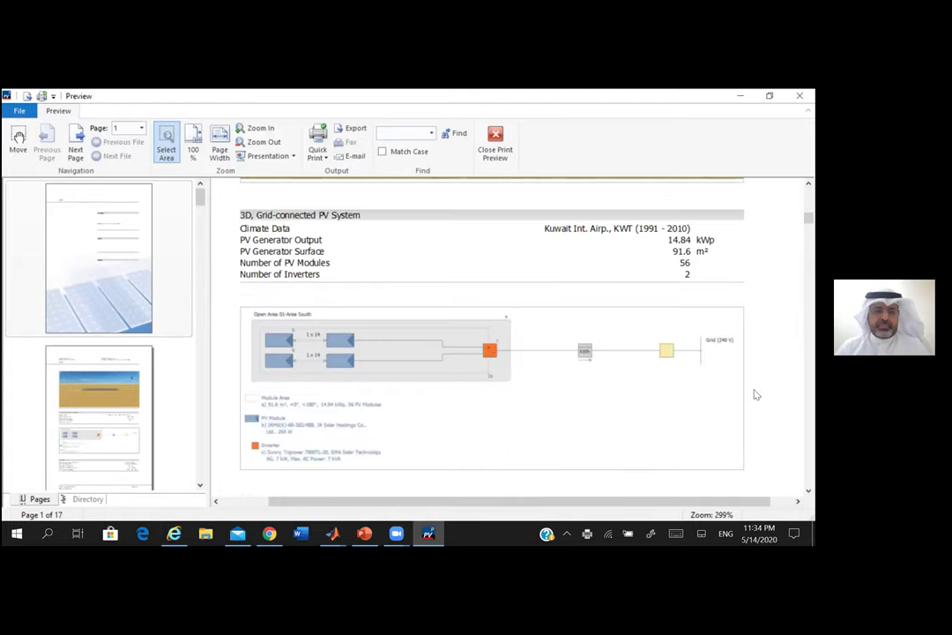
Read through the report's yield, system set-up and horizon sections up to the production forecast chart.
scroll(755, 392, "down", 10)
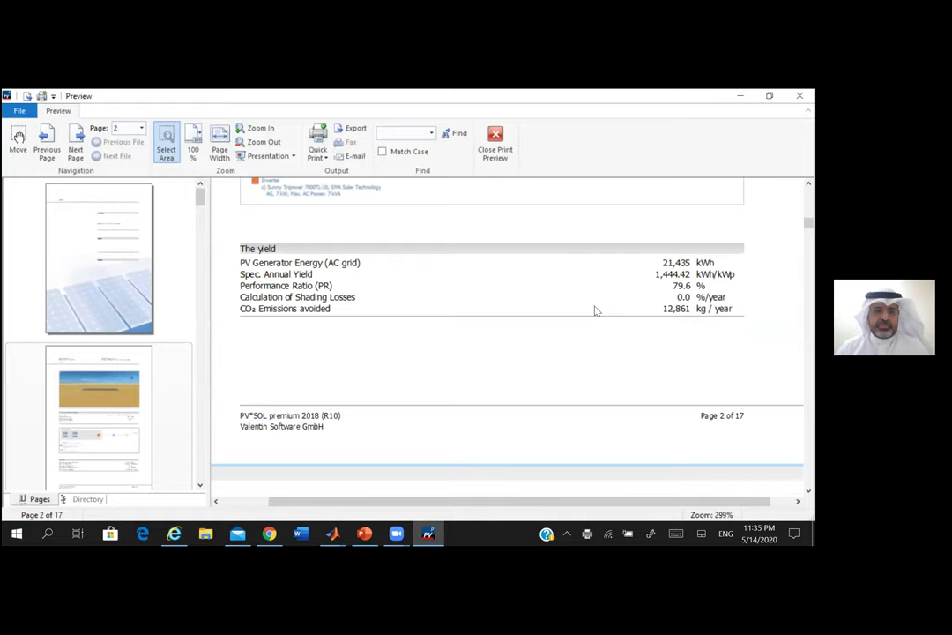
scroll(594, 310, "down", 5)
scroll(595, 310, "down", 3)
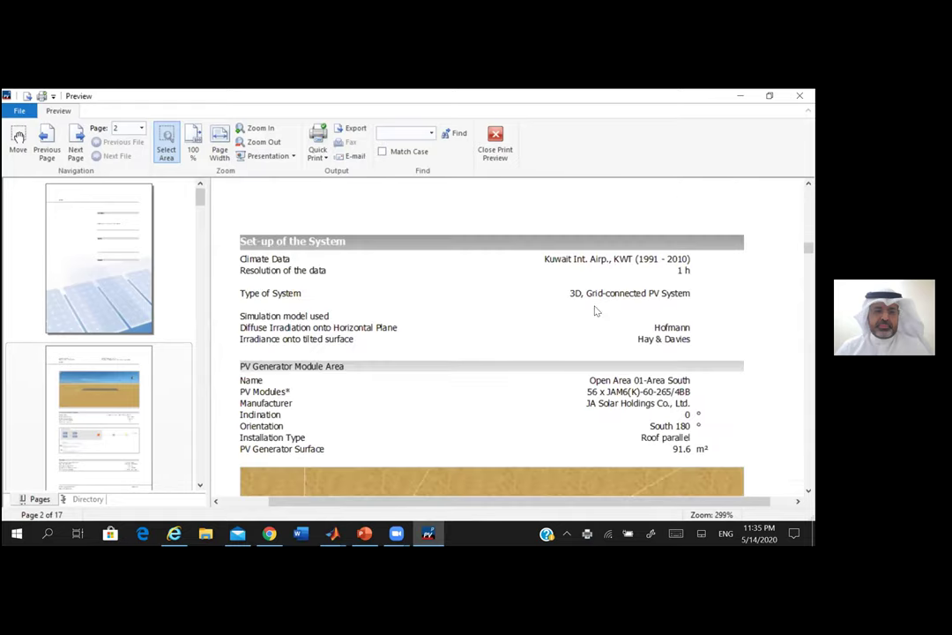
scroll(595, 310, "down", 10)
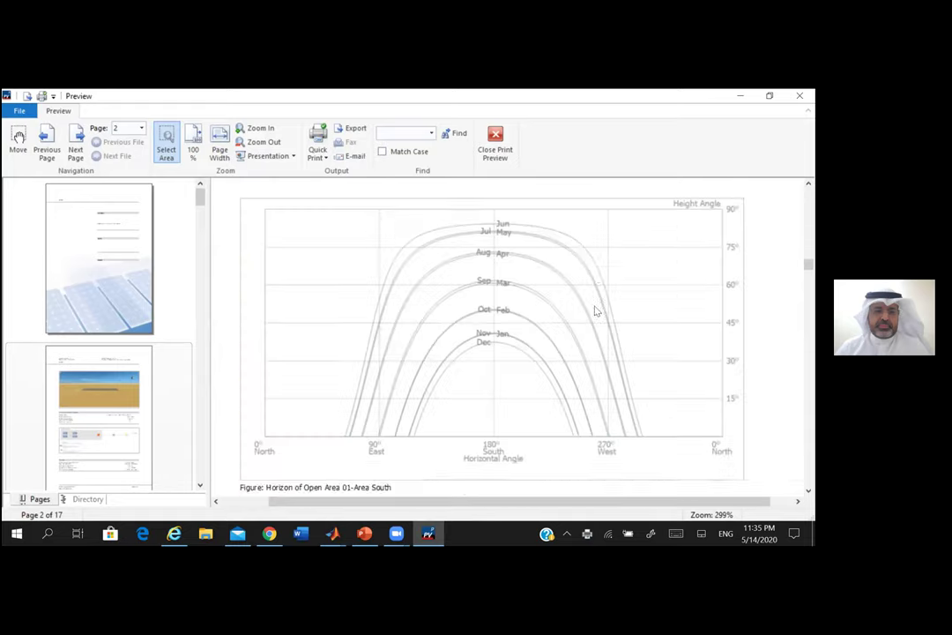
scroll(594, 310, "down", 4)
scroll(595, 310, "down", 6)
scroll(595, 311, "down", 8)
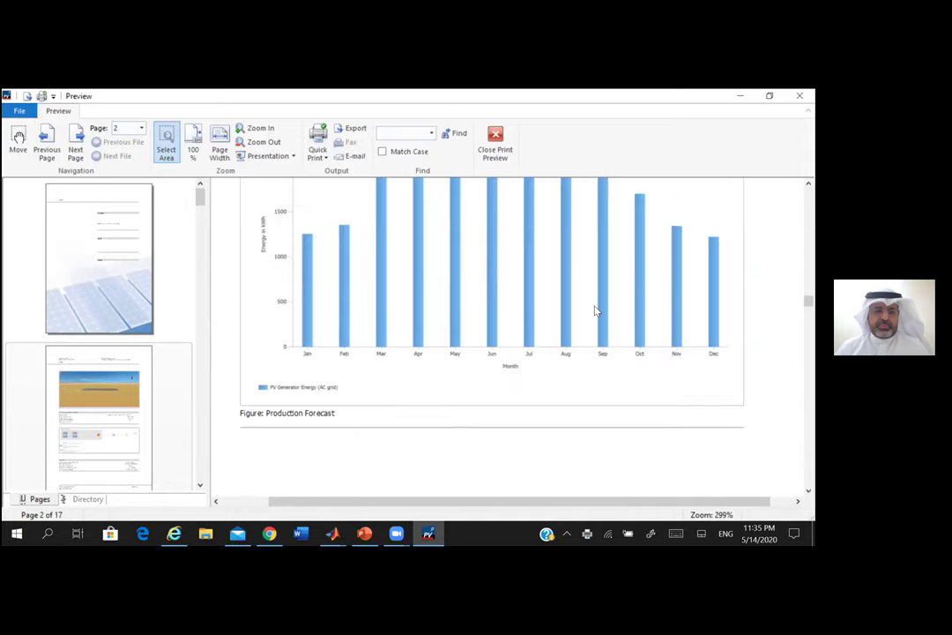
scroll(595, 311, "up", 3)
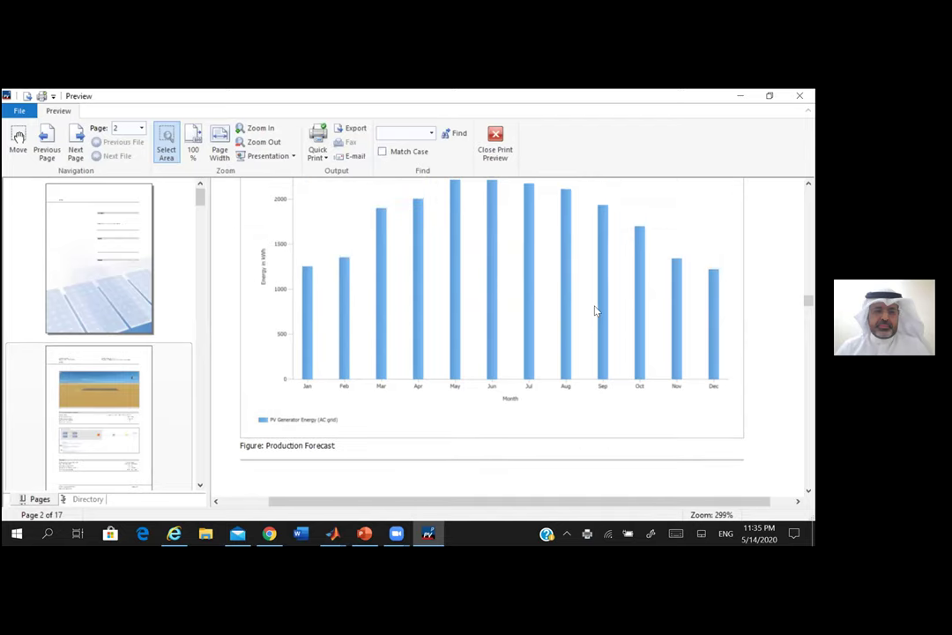
Read through the report's PV System Energy Balance, from horizontal global radiation to cable losses and grid feed-in.
scroll(595, 310, "down", 5)
scroll(755, 343, "down", 6)
scroll(755, 343, "down", 8)
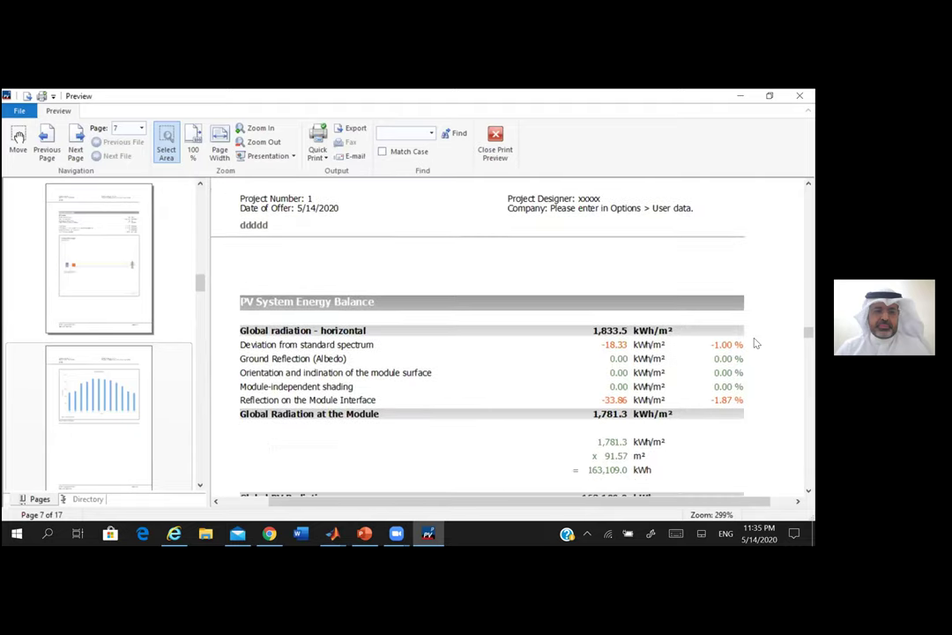
scroll(754, 343, "down", 4)
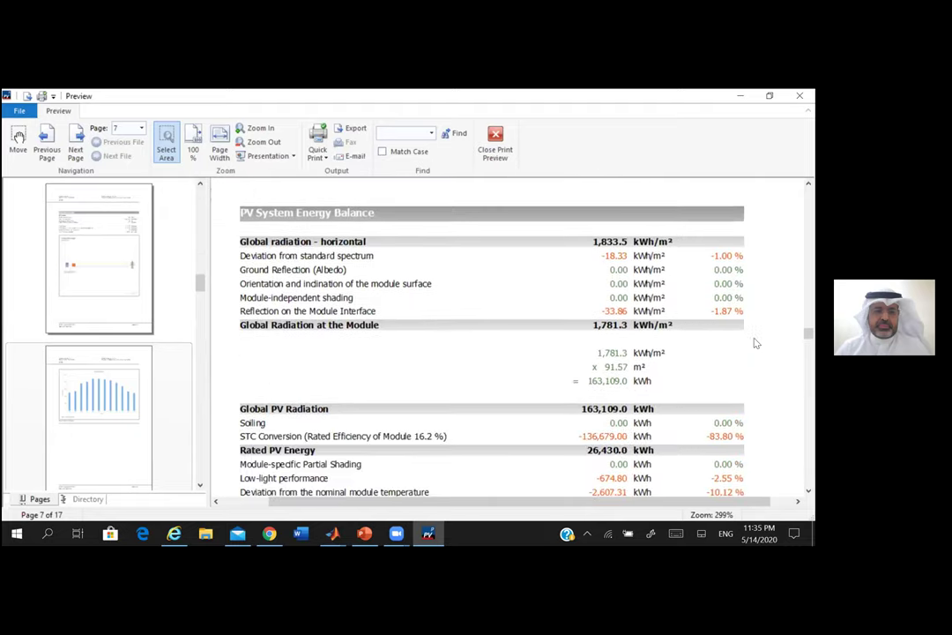
scroll(755, 343, "down", 2)
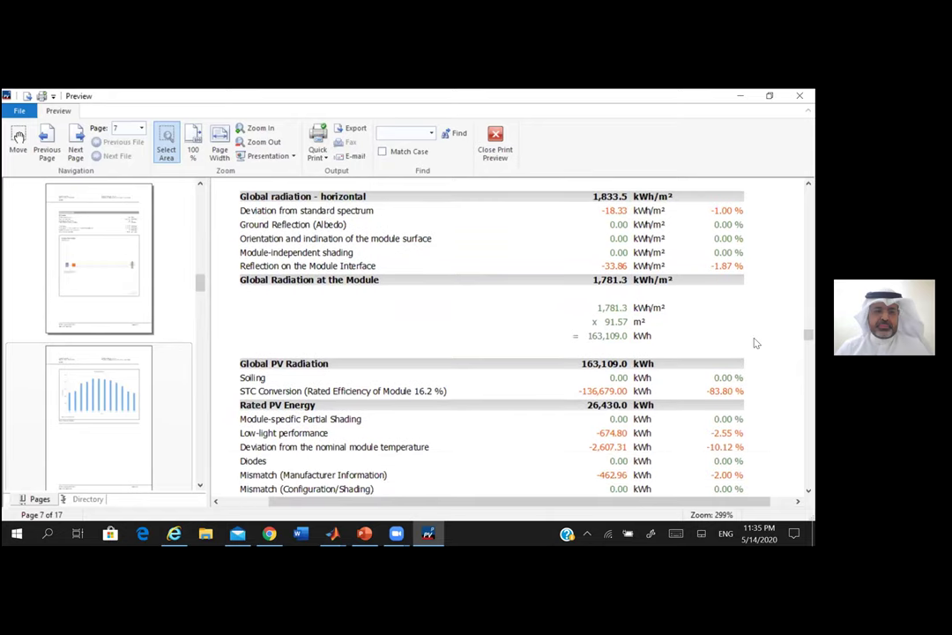
scroll(755, 343, "down", 3)
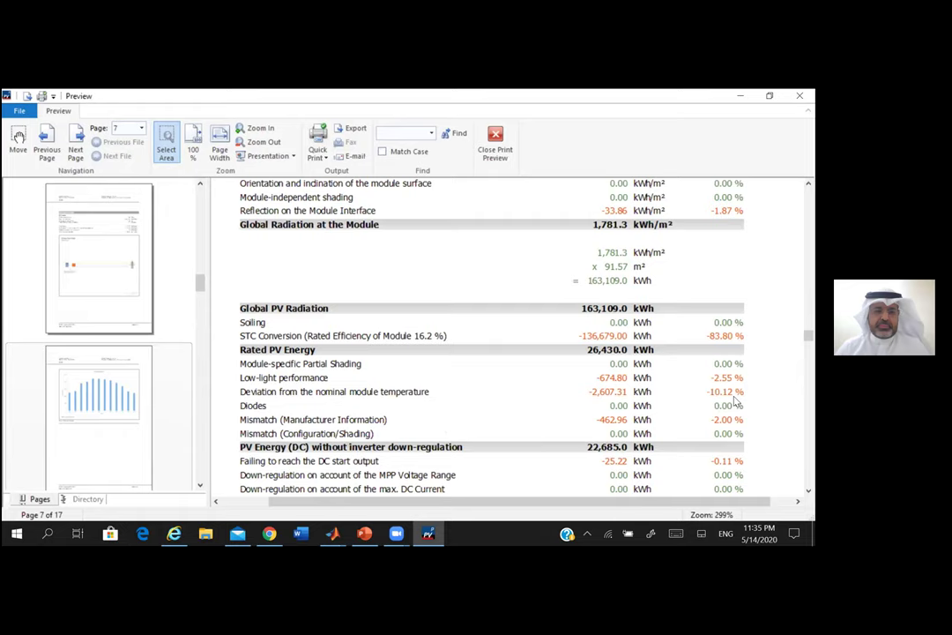
scroll(736, 402, "down", 1)
scroll(736, 402, "down", 3)
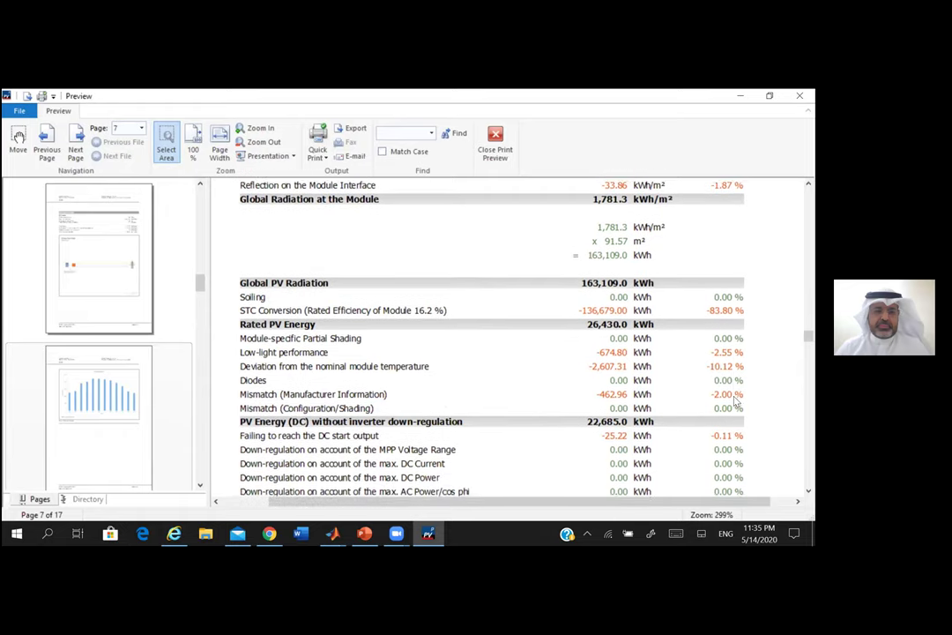
scroll(736, 402, "down", 1)
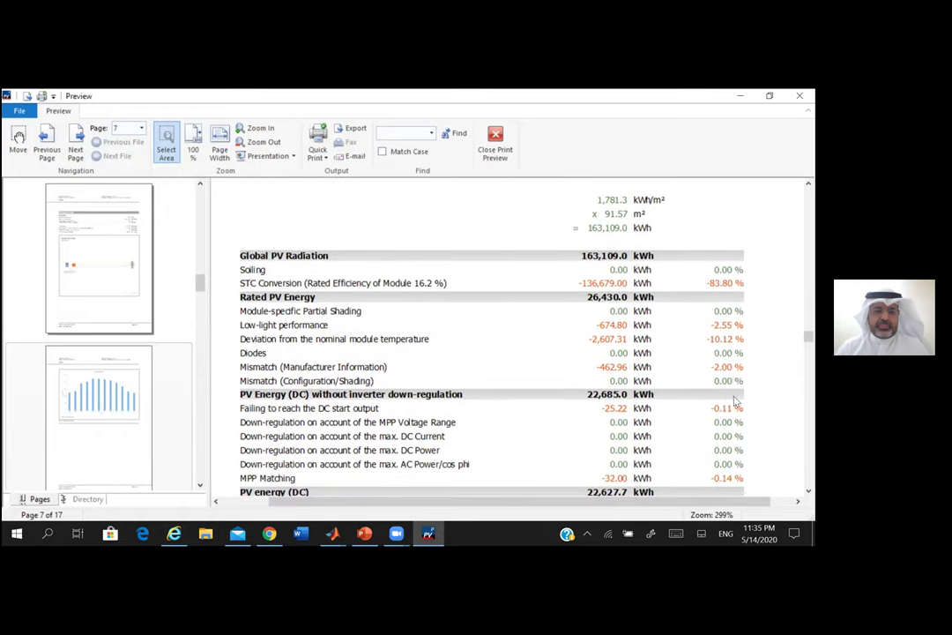
scroll(736, 402, "down", 10)
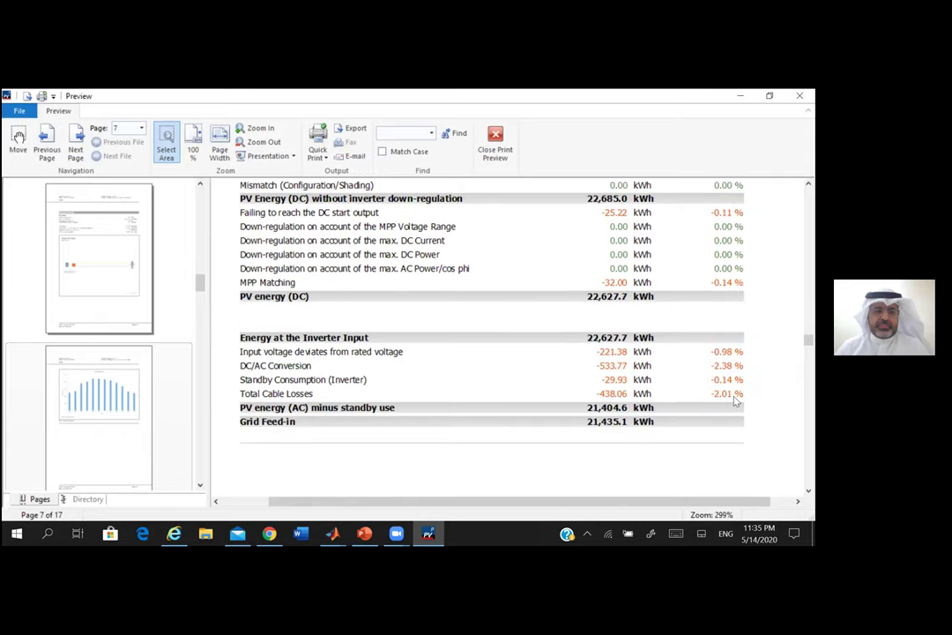
scroll(736, 402, "down", 3)
scroll(736, 402, "down", 2)
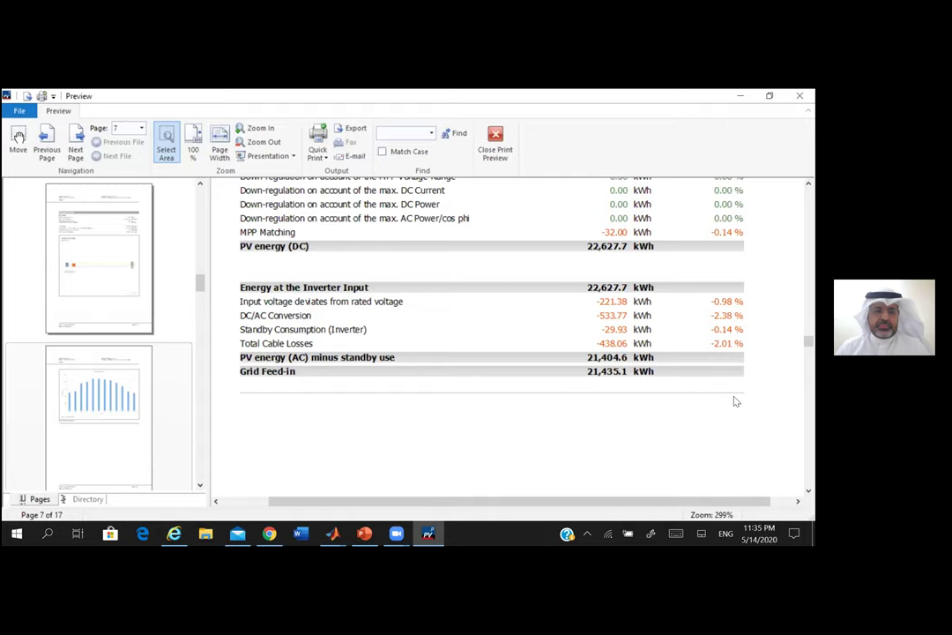
Review the report's Financial Analysis, including payment overview and remuneration, through to the Accrued Cash Flow chart.
scroll(736, 401, "down", 15)
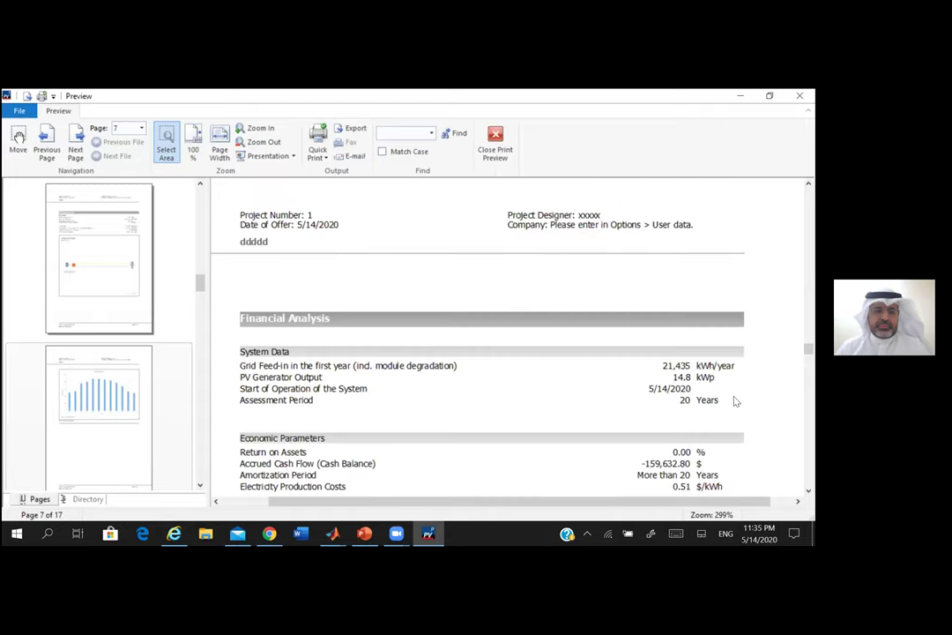
scroll(736, 402, "down", 10)
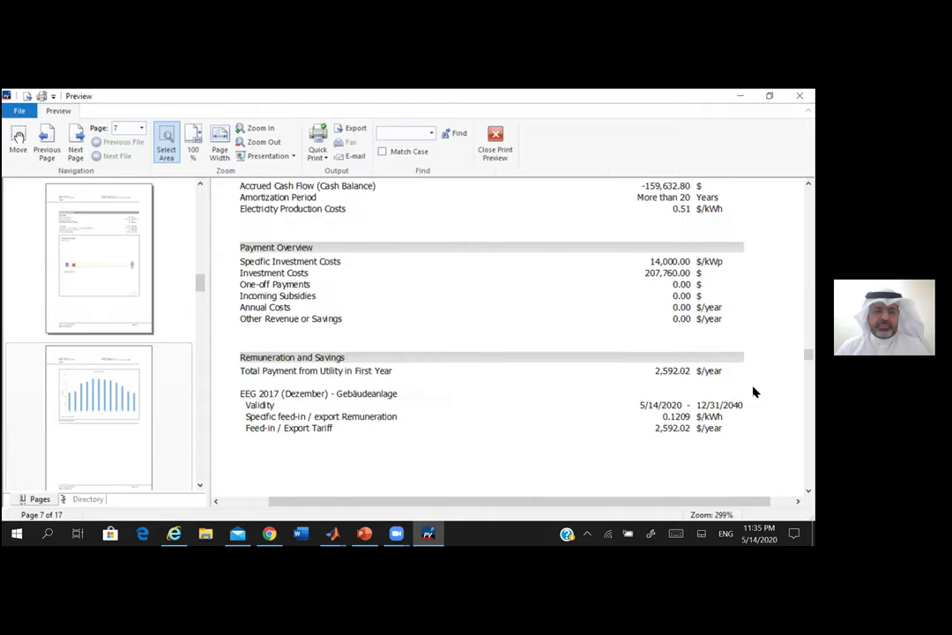
scroll(758, 388, "up", 8)
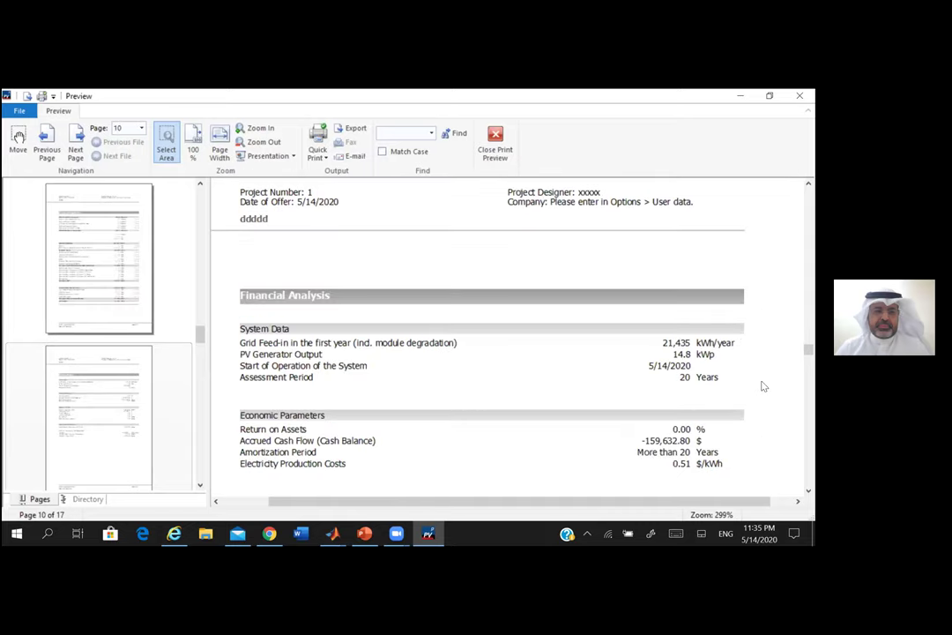
scroll(763, 386, "down", 12)
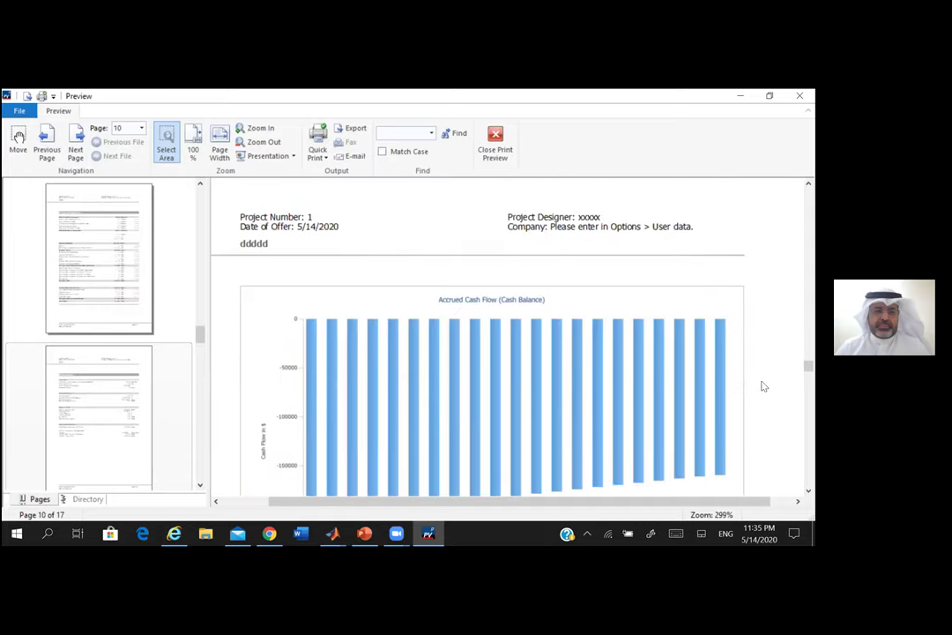
scroll(761, 386, "down", 2)
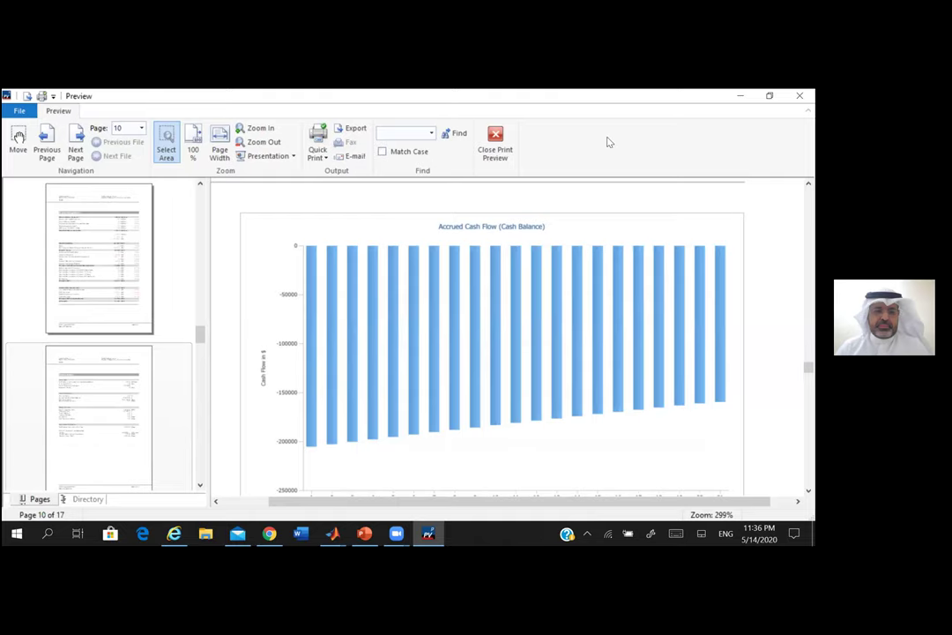
Close the report preview and exit PV*SOL without saving the project changes.
left_click(496, 143)
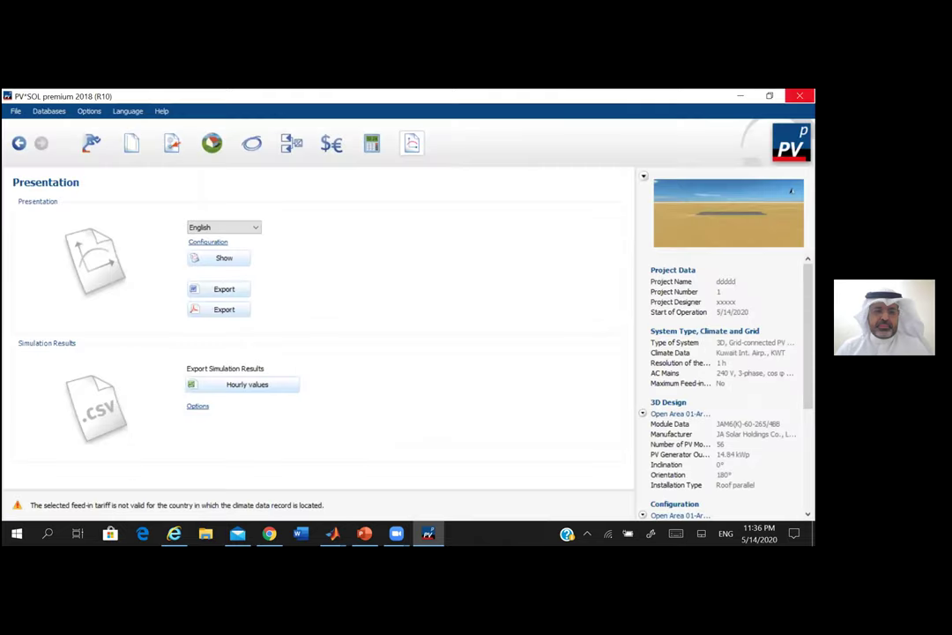
left_click(797, 98)
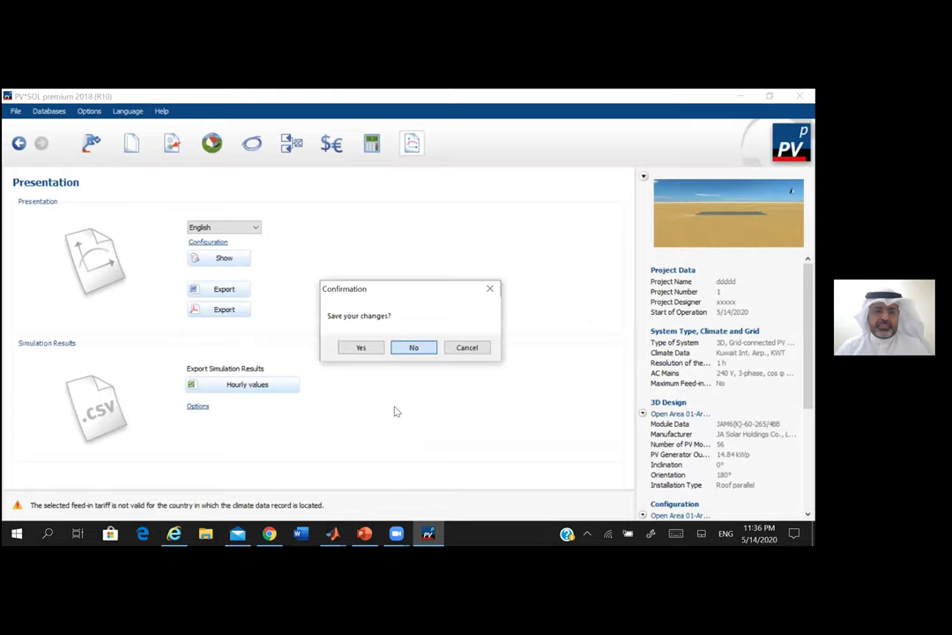
key("Return")
Minimize the open File Explorer, browser and mail windows to reach the desktop.
left_click(207, 536)
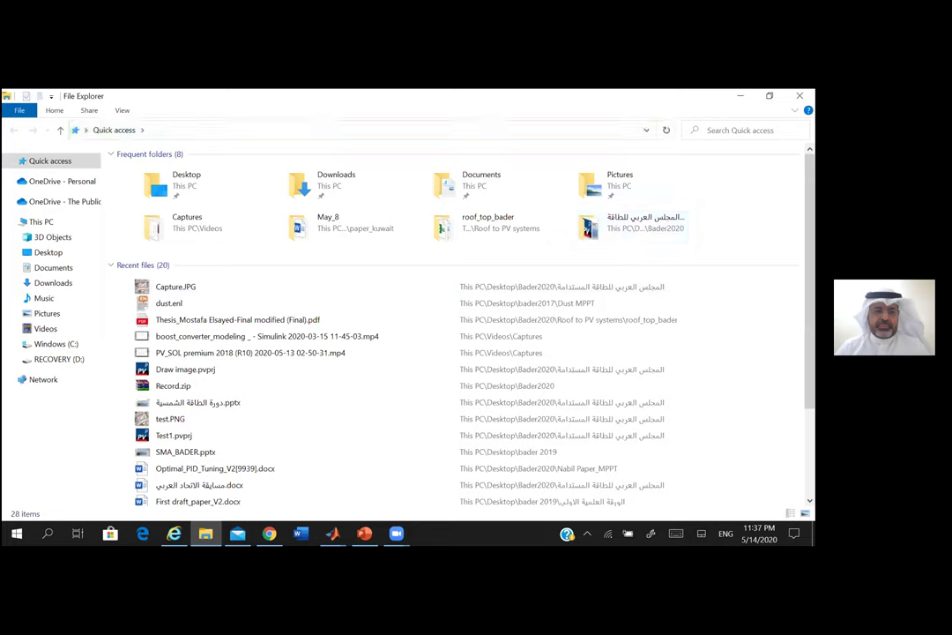
left_click(743, 100)
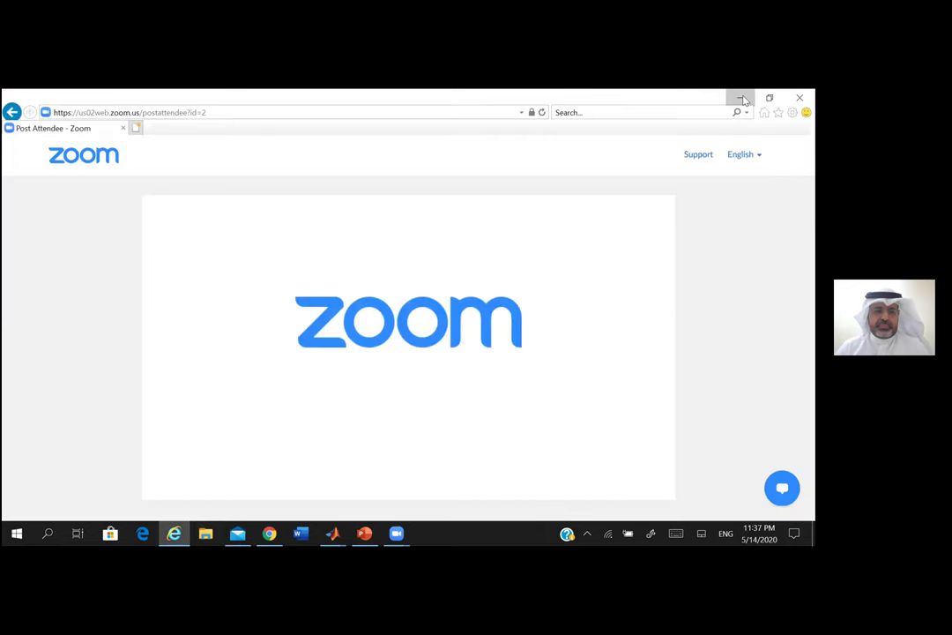
left_click(743, 99)
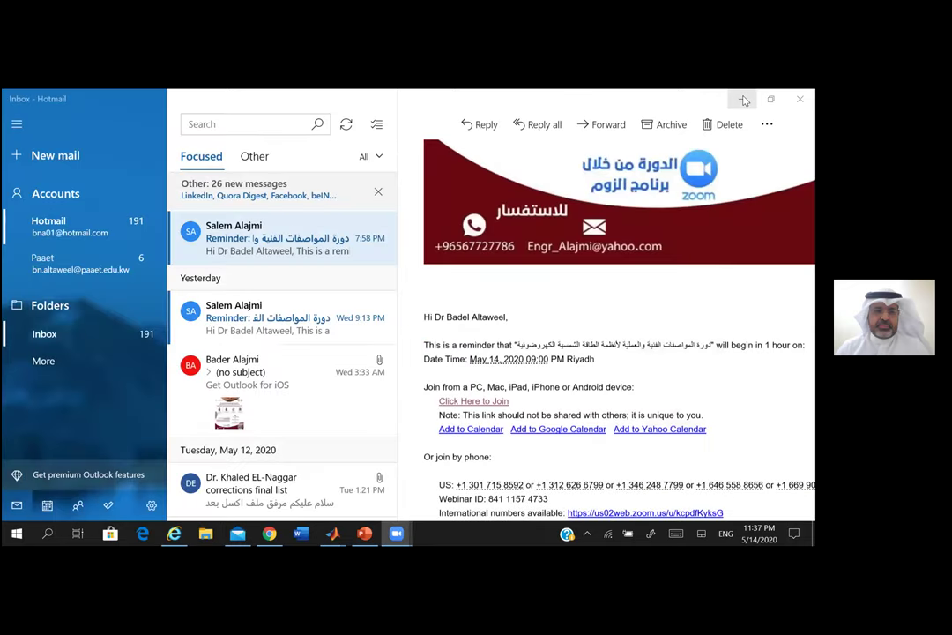
left_click(743, 100)
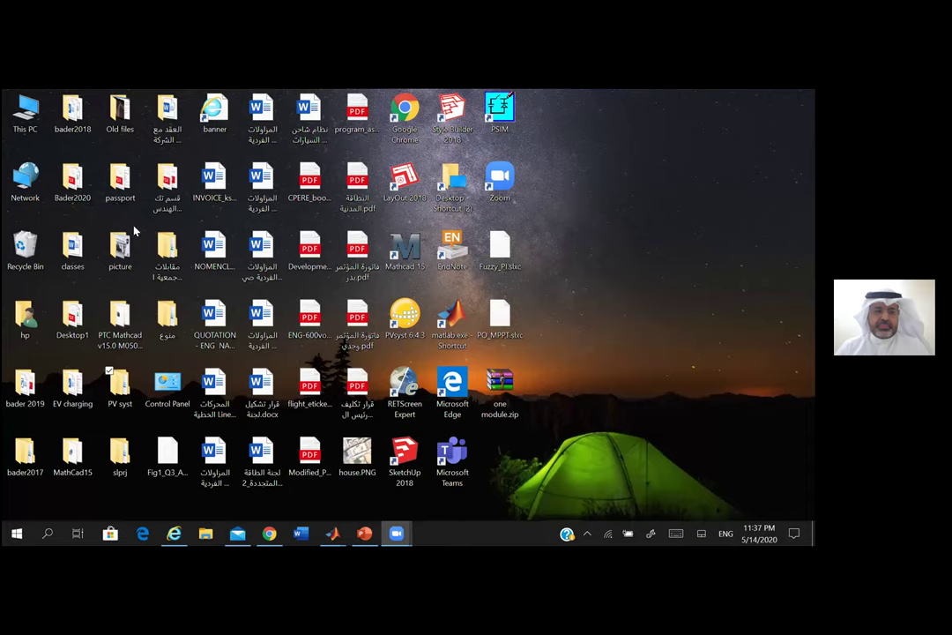
Launch PVSOL premium 2018 from the PV Sol Premium folder inside the desktop's PV syst folder.
double_click(120, 397)
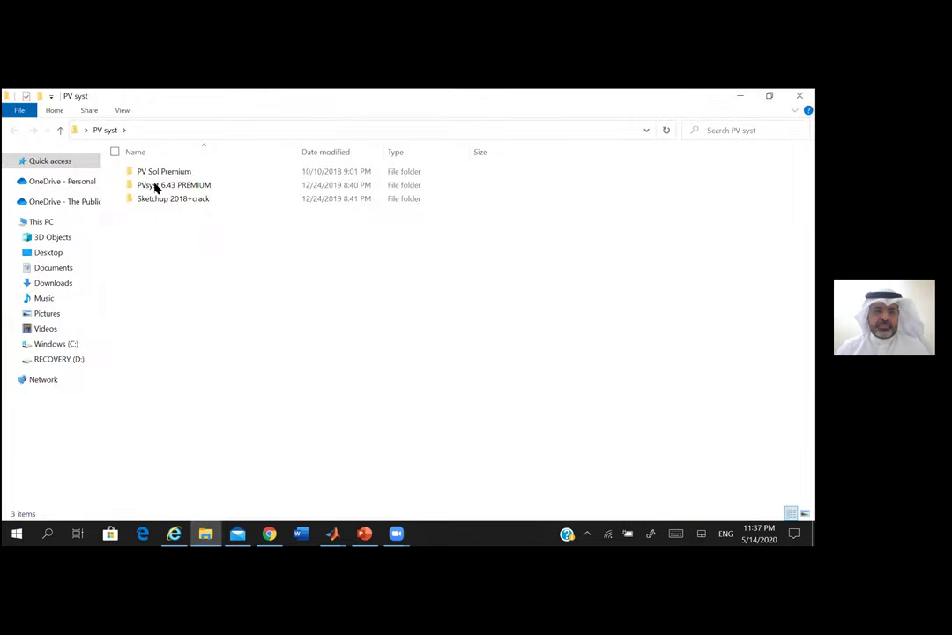
double_click(163, 174)
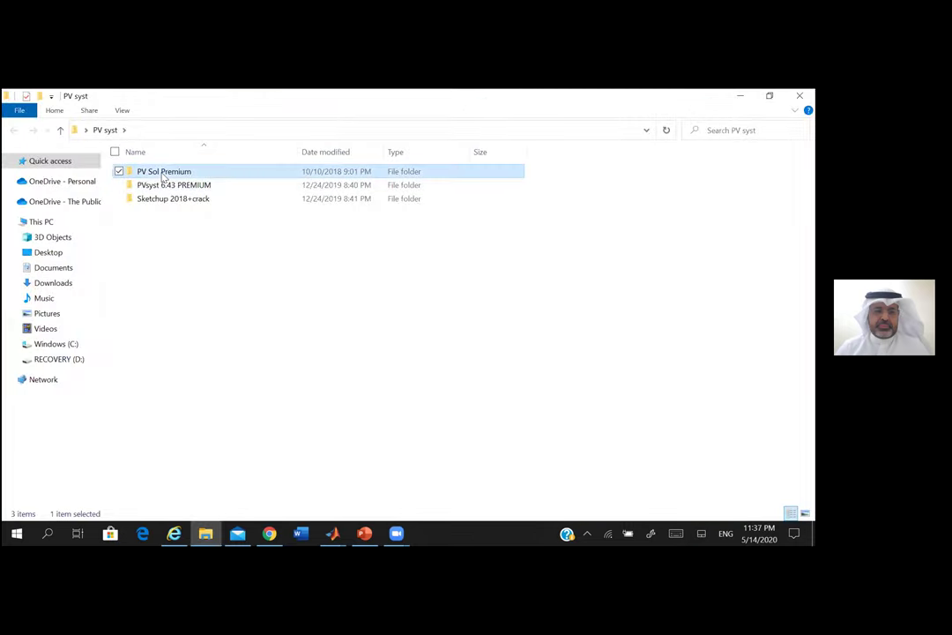
left_click(167, 186)
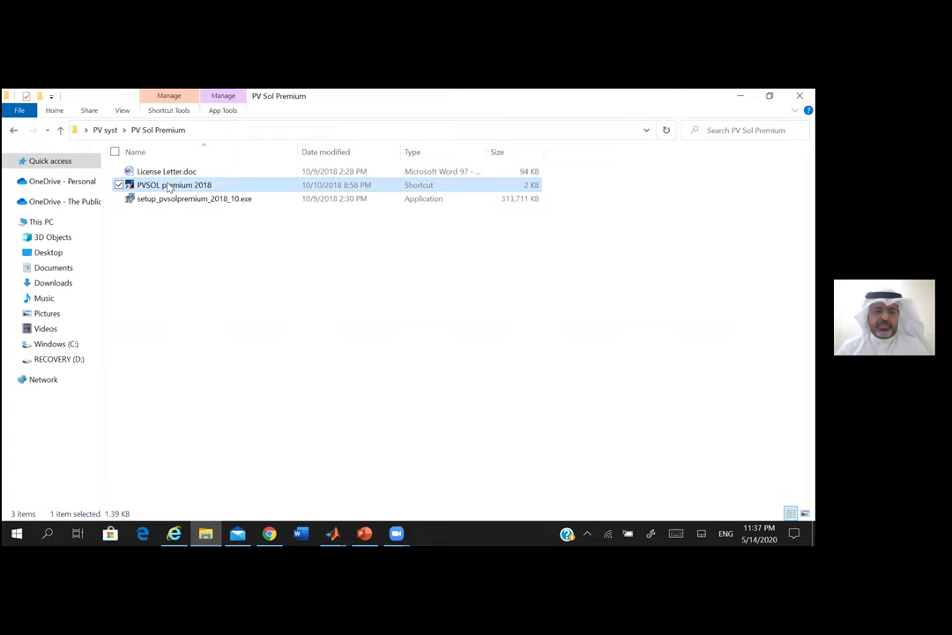
double_click(168, 186)
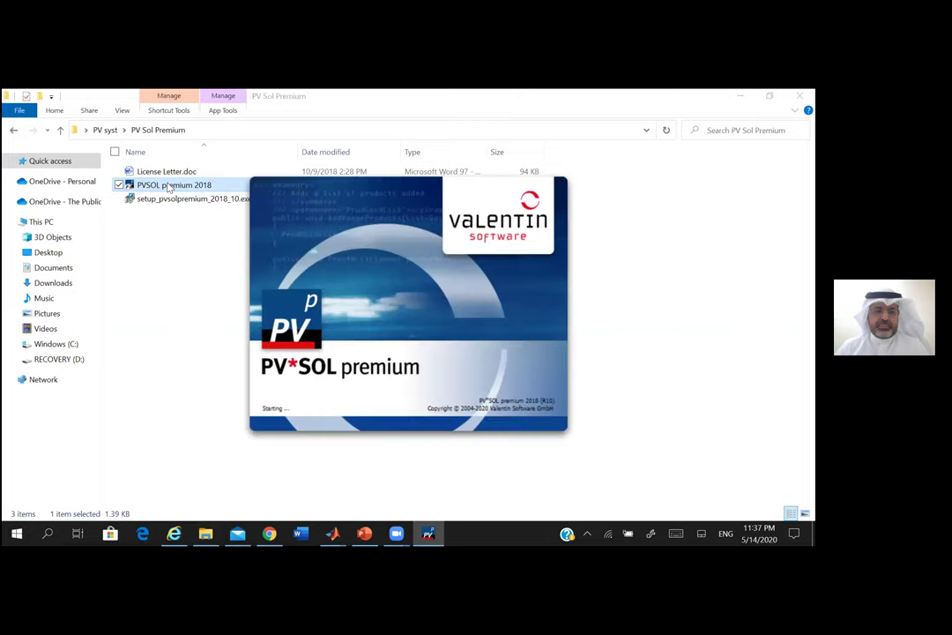